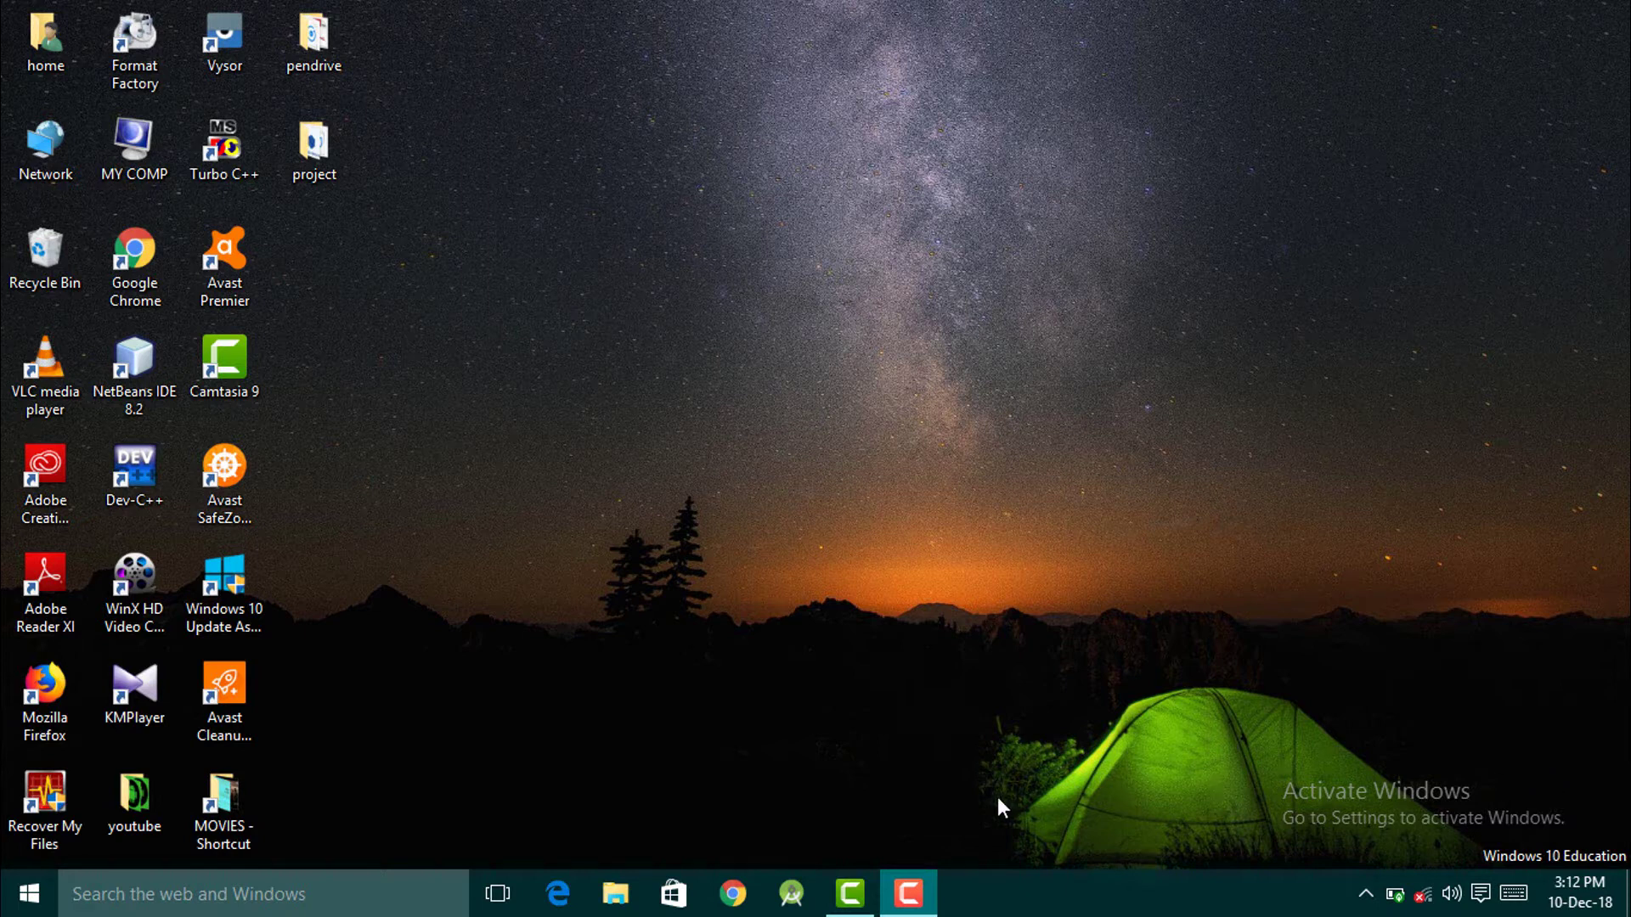
Step: Open the Tic Tac Toe SRS .docx from the desktop project folder in Word
{"action": "double_click", "coordinate": [313, 161]}
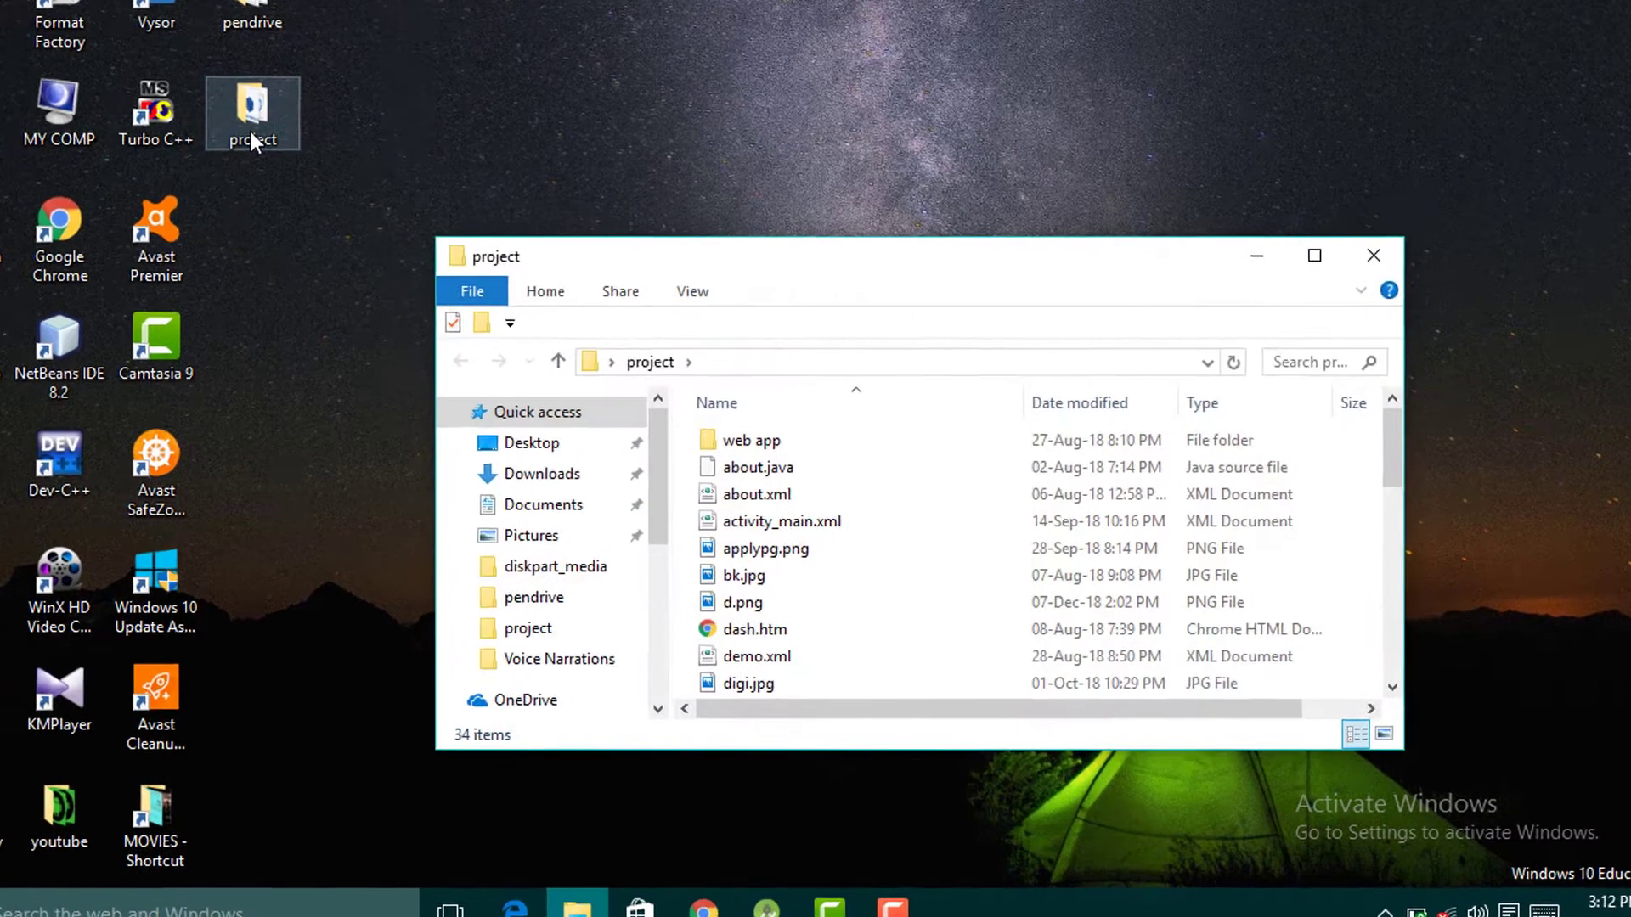
{"action": "scroll", "coordinate": [751, 523], "scroll_direction": "down", "scroll_amount": 8}
{"action": "double_click", "coordinate": [756, 587]}
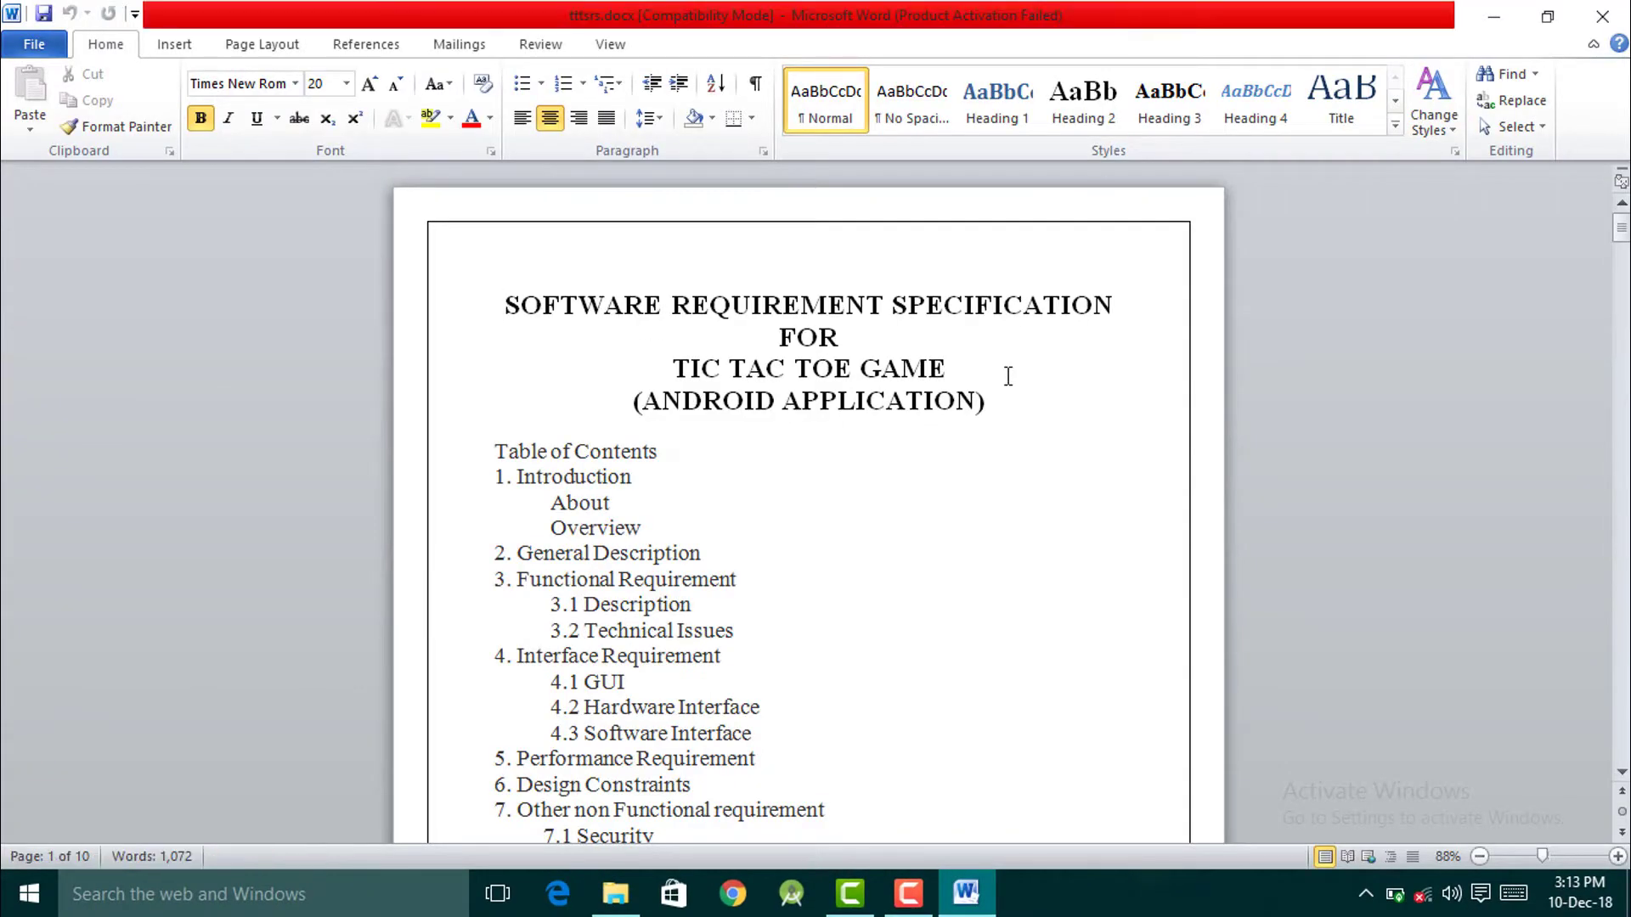
{"action": "scroll", "coordinate": [1008, 377], "scroll_direction": "down", "scroll_amount": 2}
{"action": "scroll", "coordinate": [1009, 376], "scroll_direction": "down", "scroll_amount": 5}
{"action": "scroll", "coordinate": [1008, 377], "scroll_direction": "down", "scroll_amount": 3}
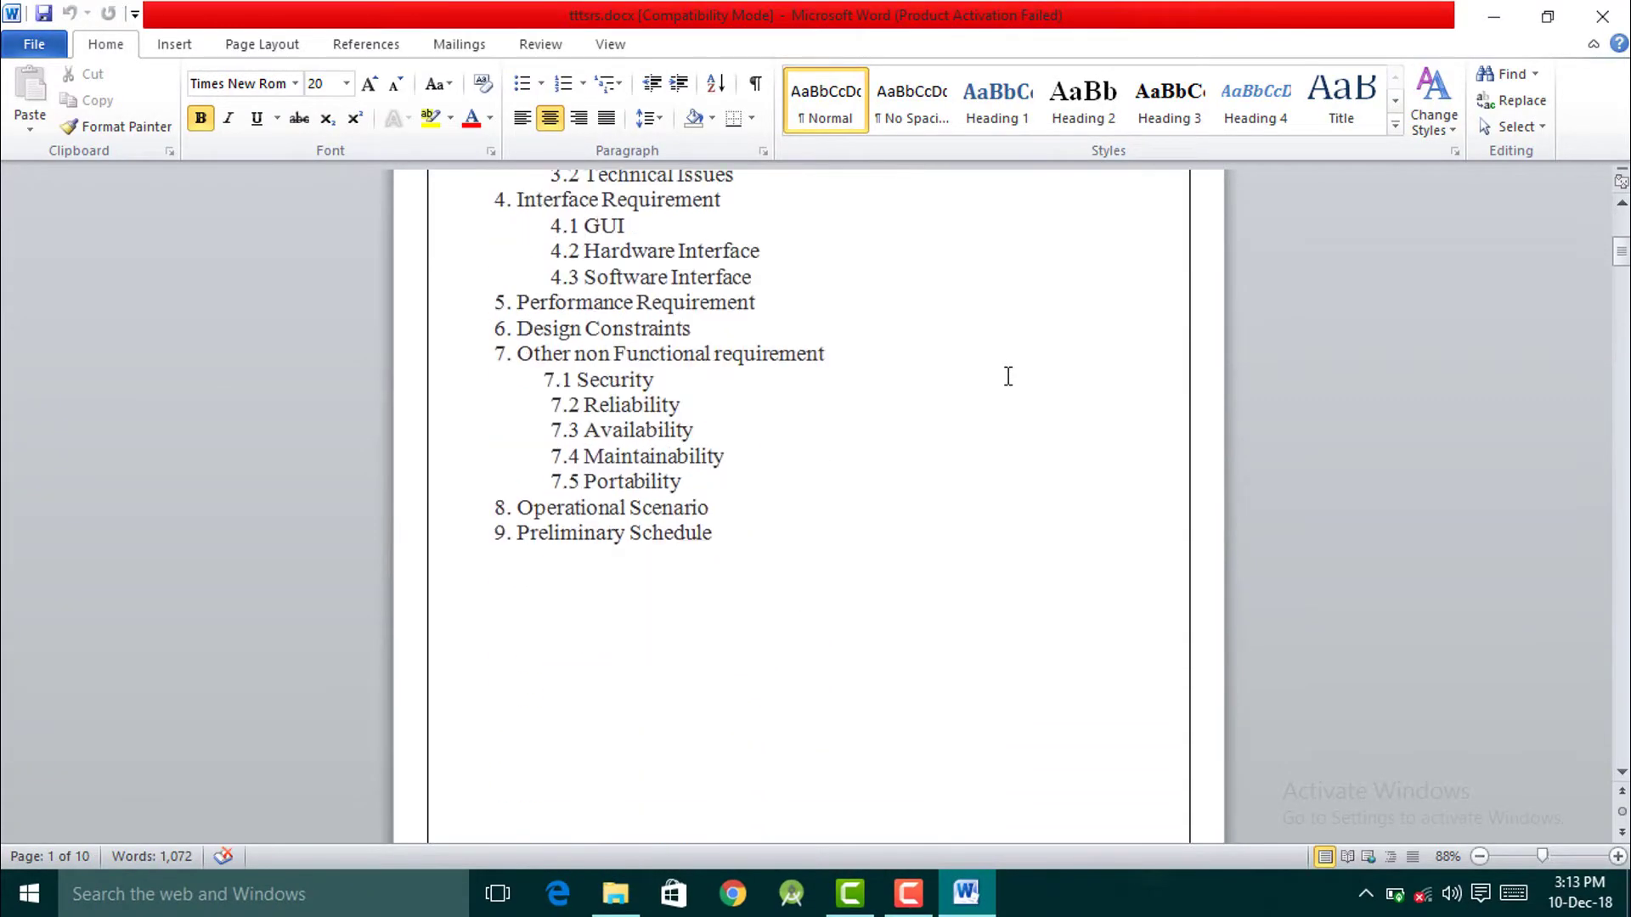
{"action": "scroll", "coordinate": [1008, 376], "scroll_direction": "down", "scroll_amount": 3}
{"action": "scroll", "coordinate": [1008, 376], "scroll_direction": "down", "scroll_amount": 4}
{"action": "scroll", "coordinate": [1008, 376], "scroll_direction": "down", "scroll_amount": 4}
{"action": "scroll", "coordinate": [1008, 376], "scroll_direction": "down", "scroll_amount": 1}
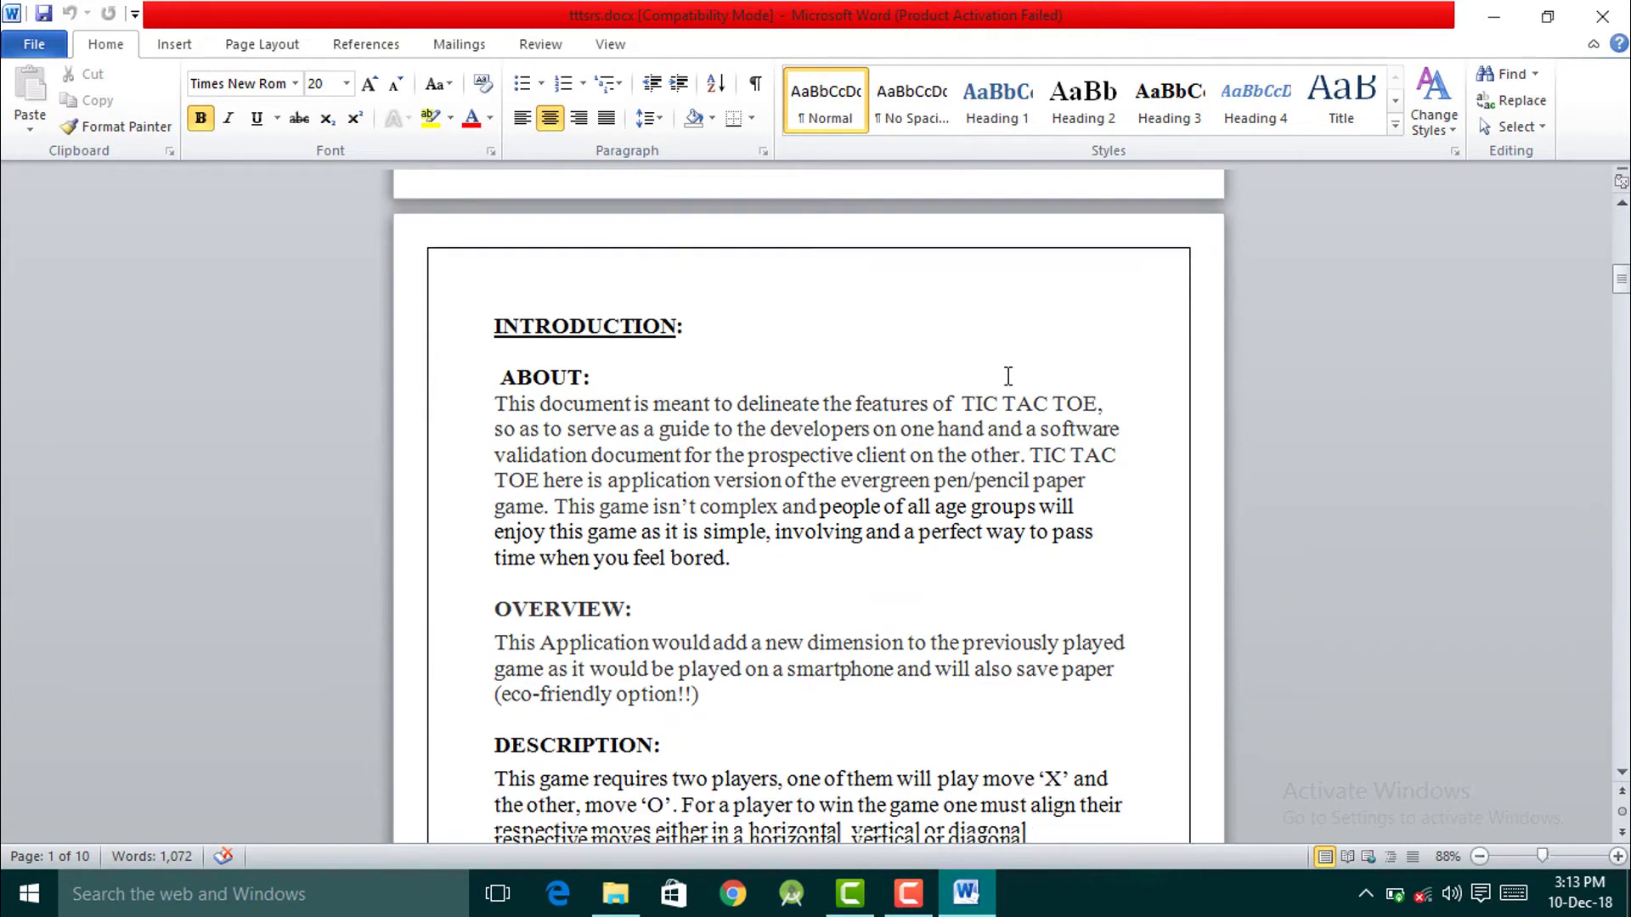
{"action": "scroll", "coordinate": [1008, 377], "scroll_direction": "up", "scroll_amount": 2}
{"action": "scroll", "coordinate": [1008, 376], "scroll_direction": "up", "scroll_amount": 5}
{"action": "scroll", "coordinate": [1008, 376], "scroll_direction": "up", "scroll_amount": 5}
{"action": "scroll", "coordinate": [1009, 376], "scroll_direction": "up", "scroll_amount": 1}
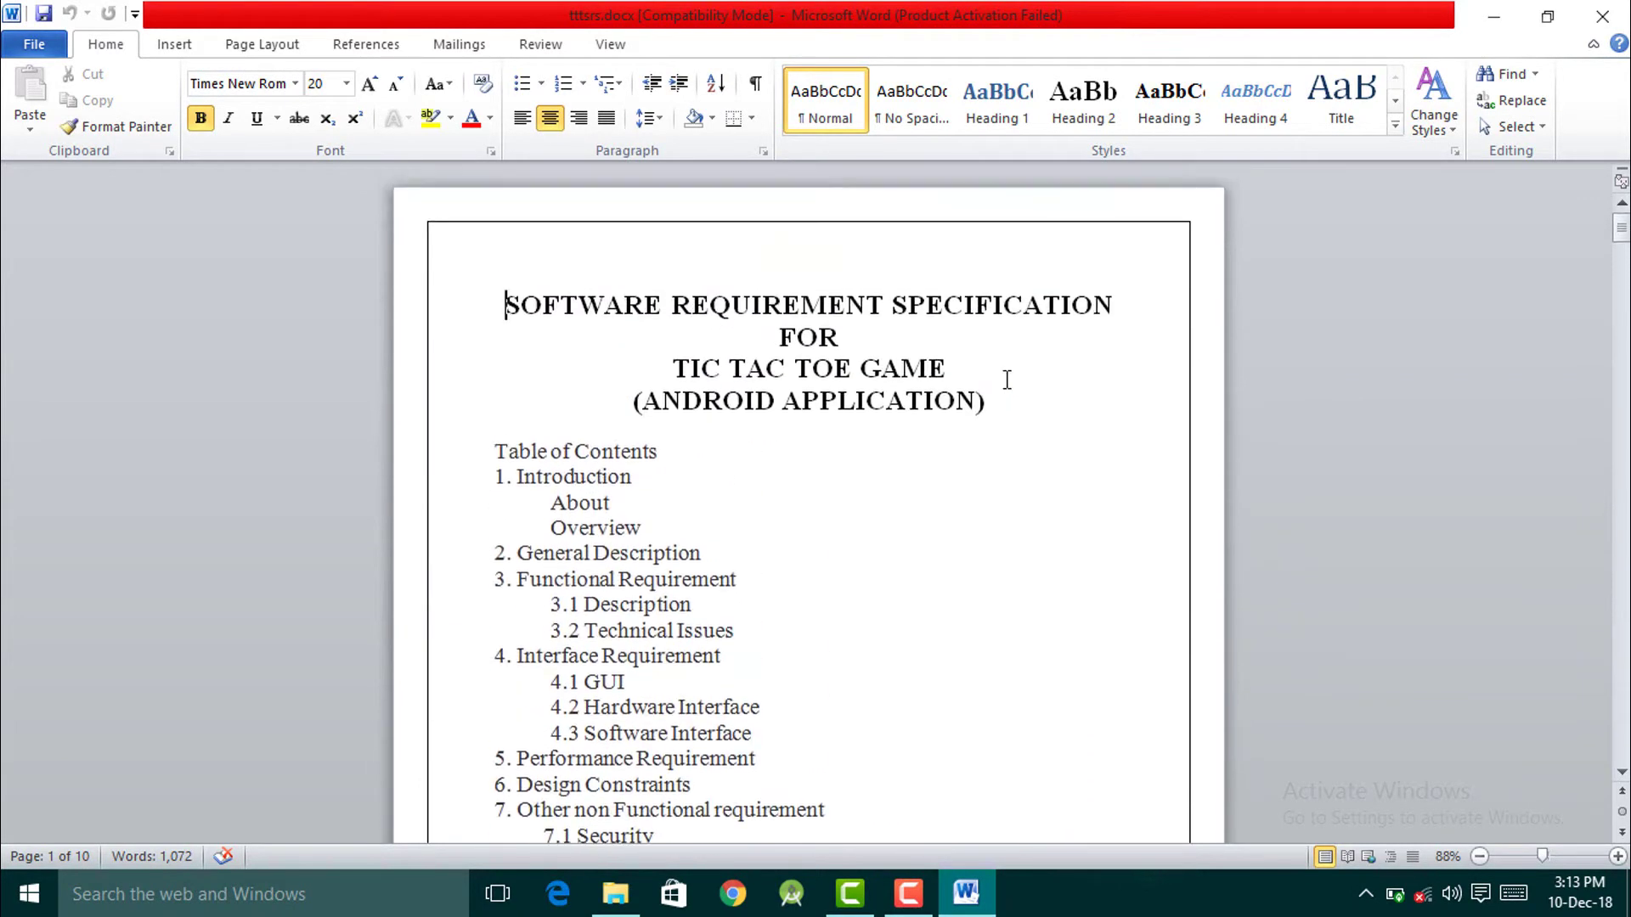
{"action": "scroll", "coordinate": [1007, 380], "scroll_direction": "down", "scroll_amount": 2}
{"action": "scroll", "coordinate": [1007, 379], "scroll_direction": "down", "scroll_amount": 3}
{"action": "scroll", "coordinate": [1006, 379], "scroll_direction": "down", "scroll_amount": 2}
{"action": "scroll", "coordinate": [1007, 380], "scroll_direction": "down", "scroll_amount": 4}
{"action": "scroll", "coordinate": [1007, 380], "scroll_direction": "down", "scroll_amount": 5}
{"action": "scroll", "coordinate": [1007, 380], "scroll_direction": "down", "scroll_amount": 3}
{"action": "scroll", "coordinate": [1007, 379], "scroll_direction": "down", "scroll_amount": 1}
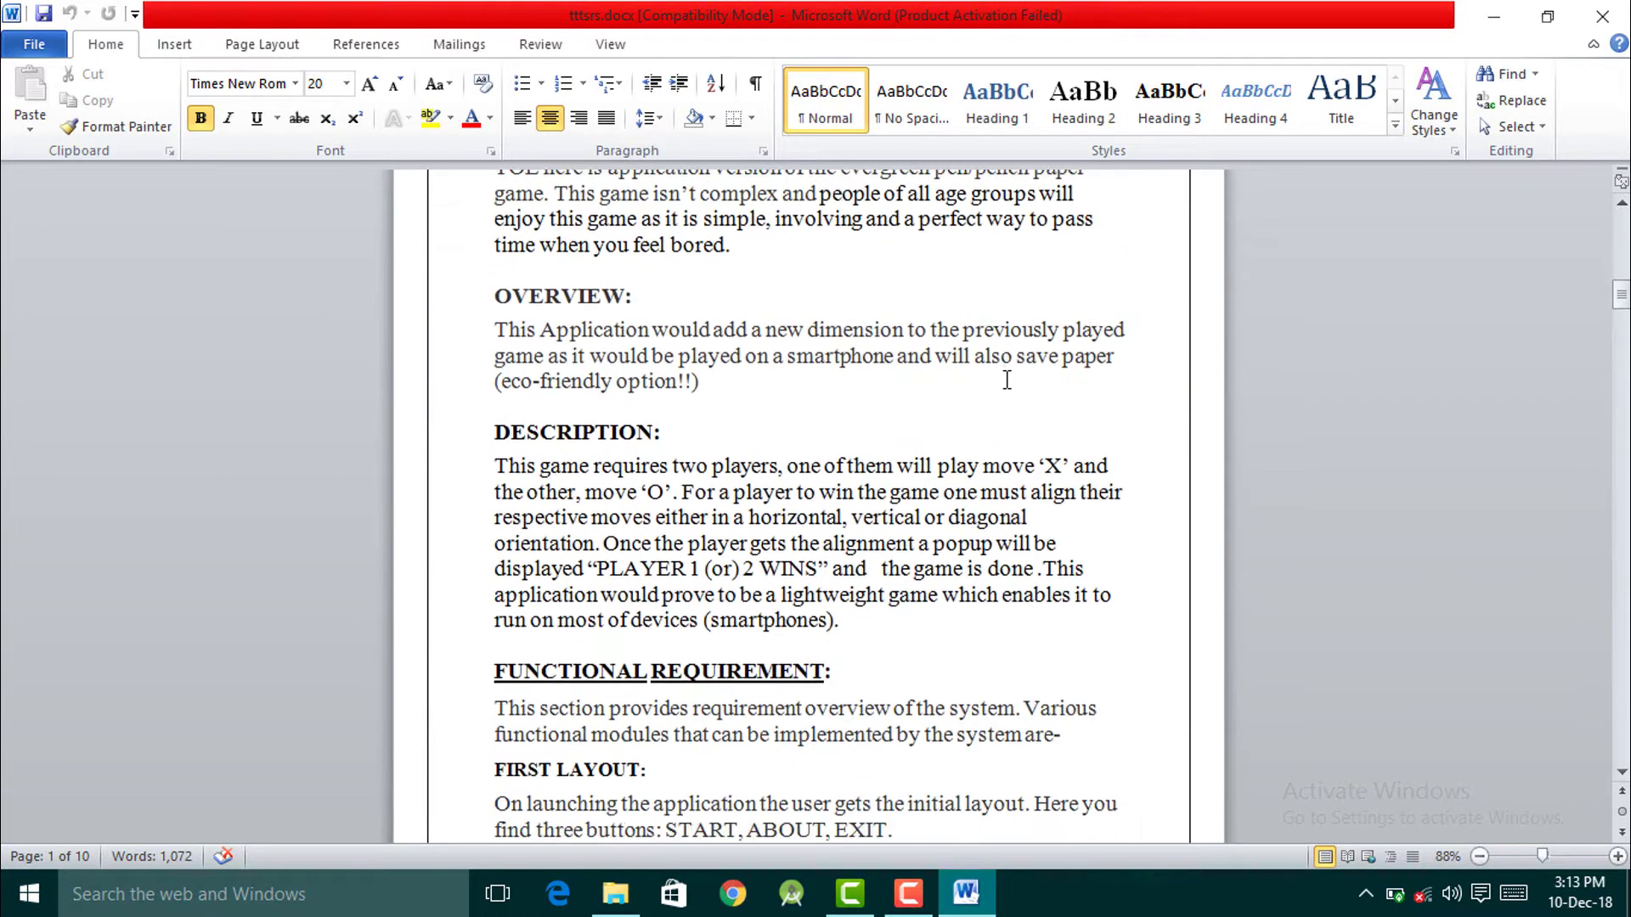
{"action": "scroll", "coordinate": [1006, 380], "scroll_direction": "down", "scroll_amount": 3}
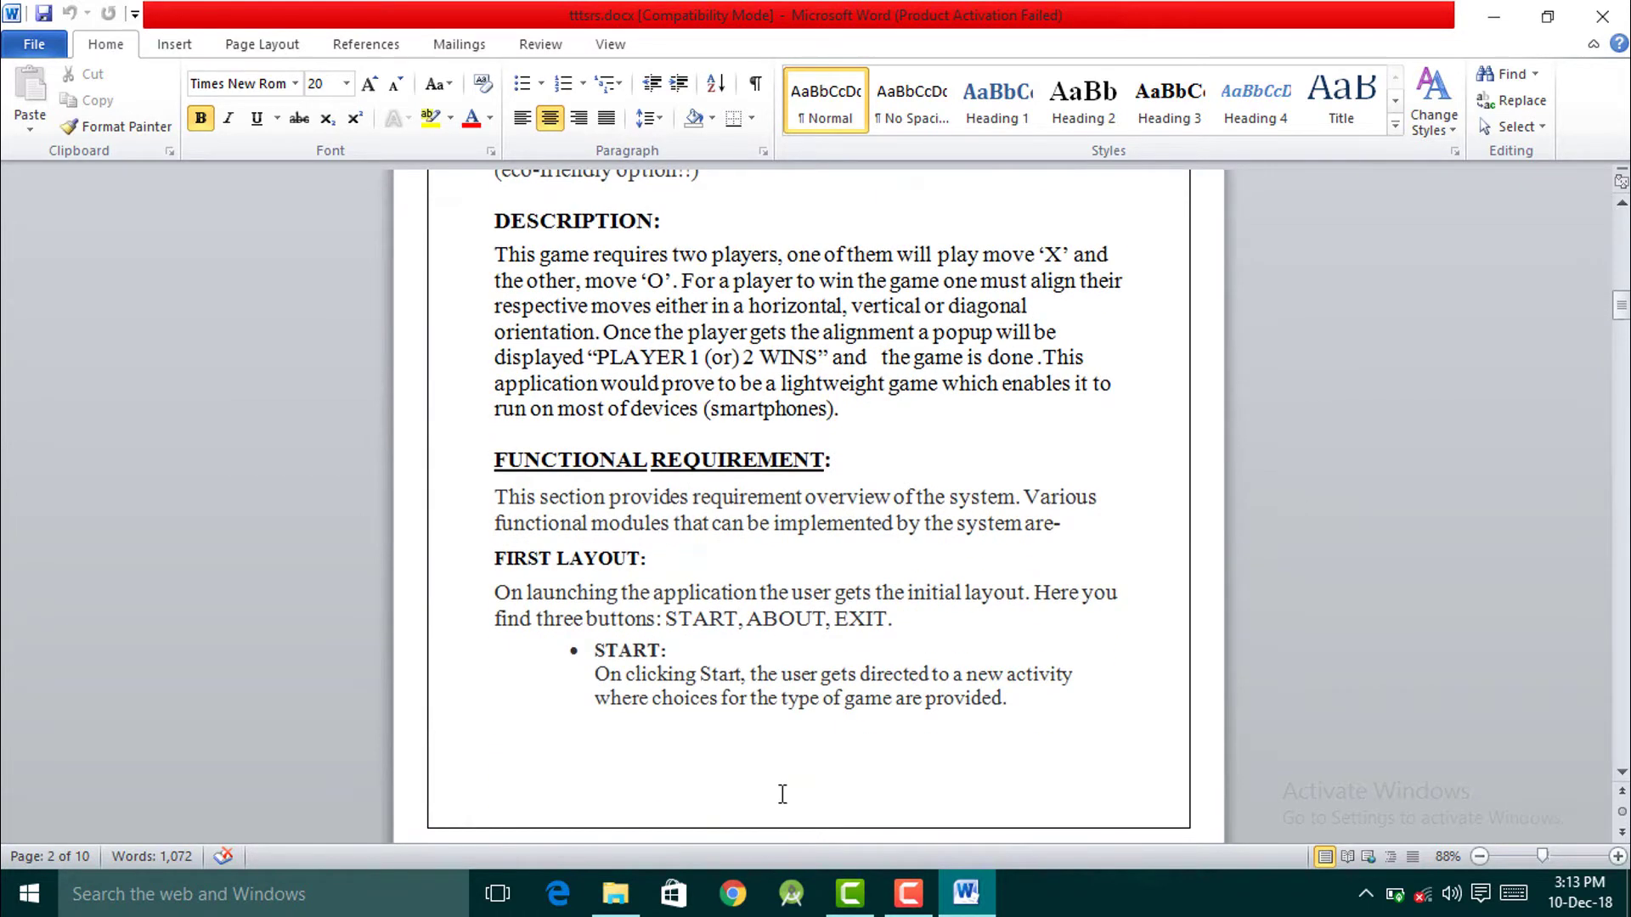
{"action": "scroll", "coordinate": [816, 414], "scroll_direction": "up", "scroll_amount": 15}
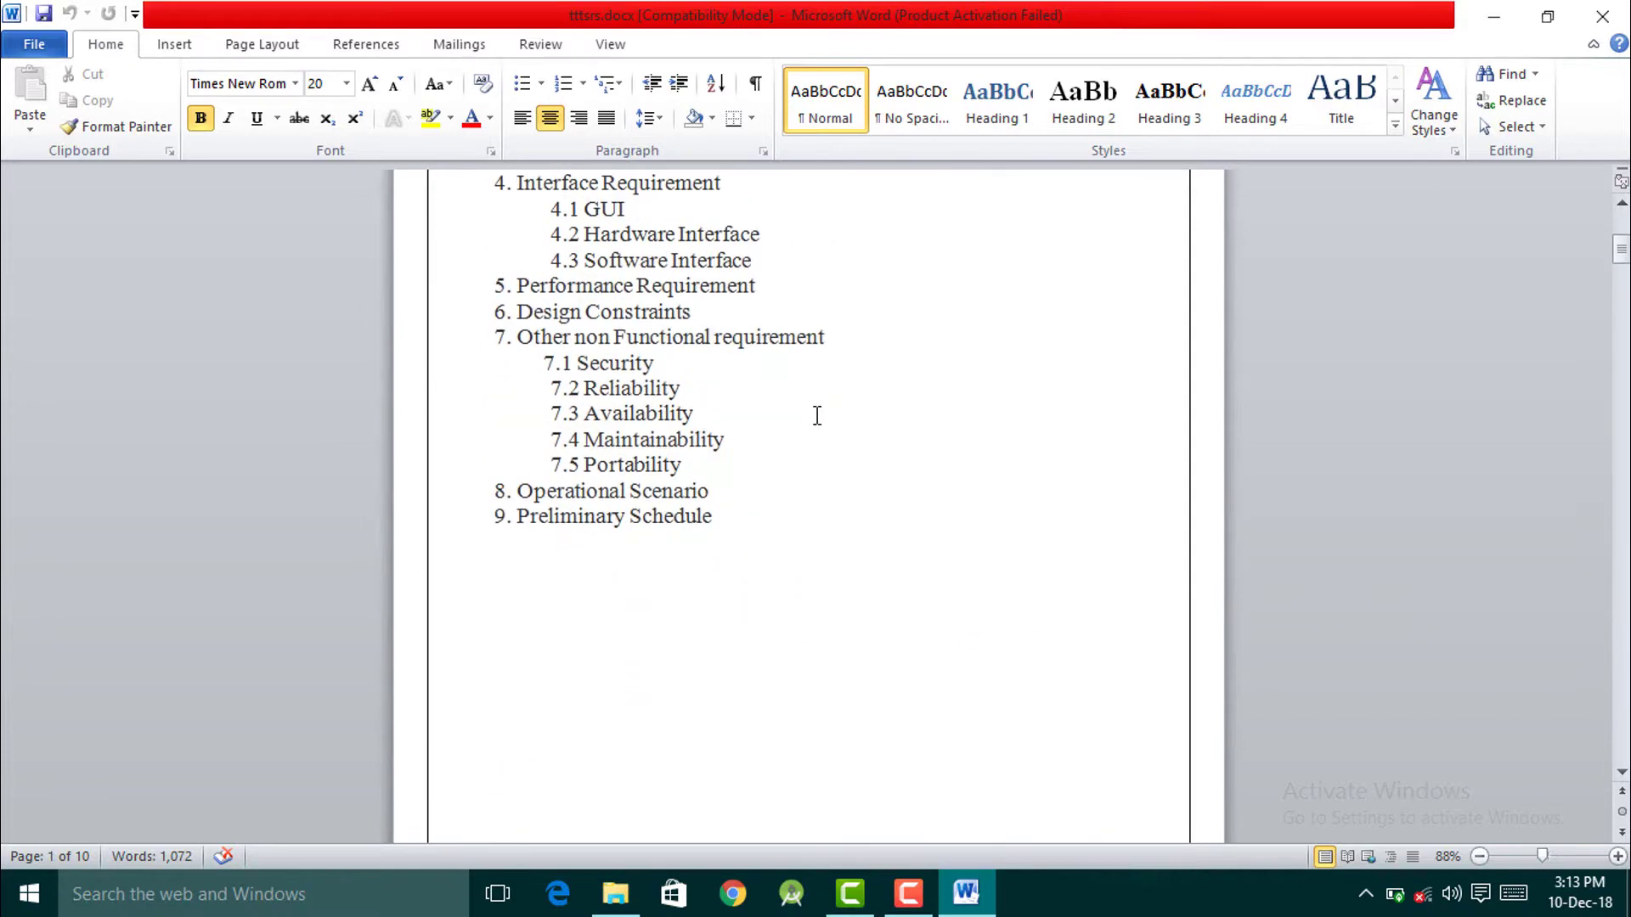
{"action": "scroll", "coordinate": [817, 414], "scroll_direction": "down", "scroll_amount": 3}
{"action": "scroll", "coordinate": [816, 413], "scroll_direction": "down", "scroll_amount": 3}
{"action": "scroll", "coordinate": [817, 416], "scroll_direction": "down", "scroll_amount": 4}
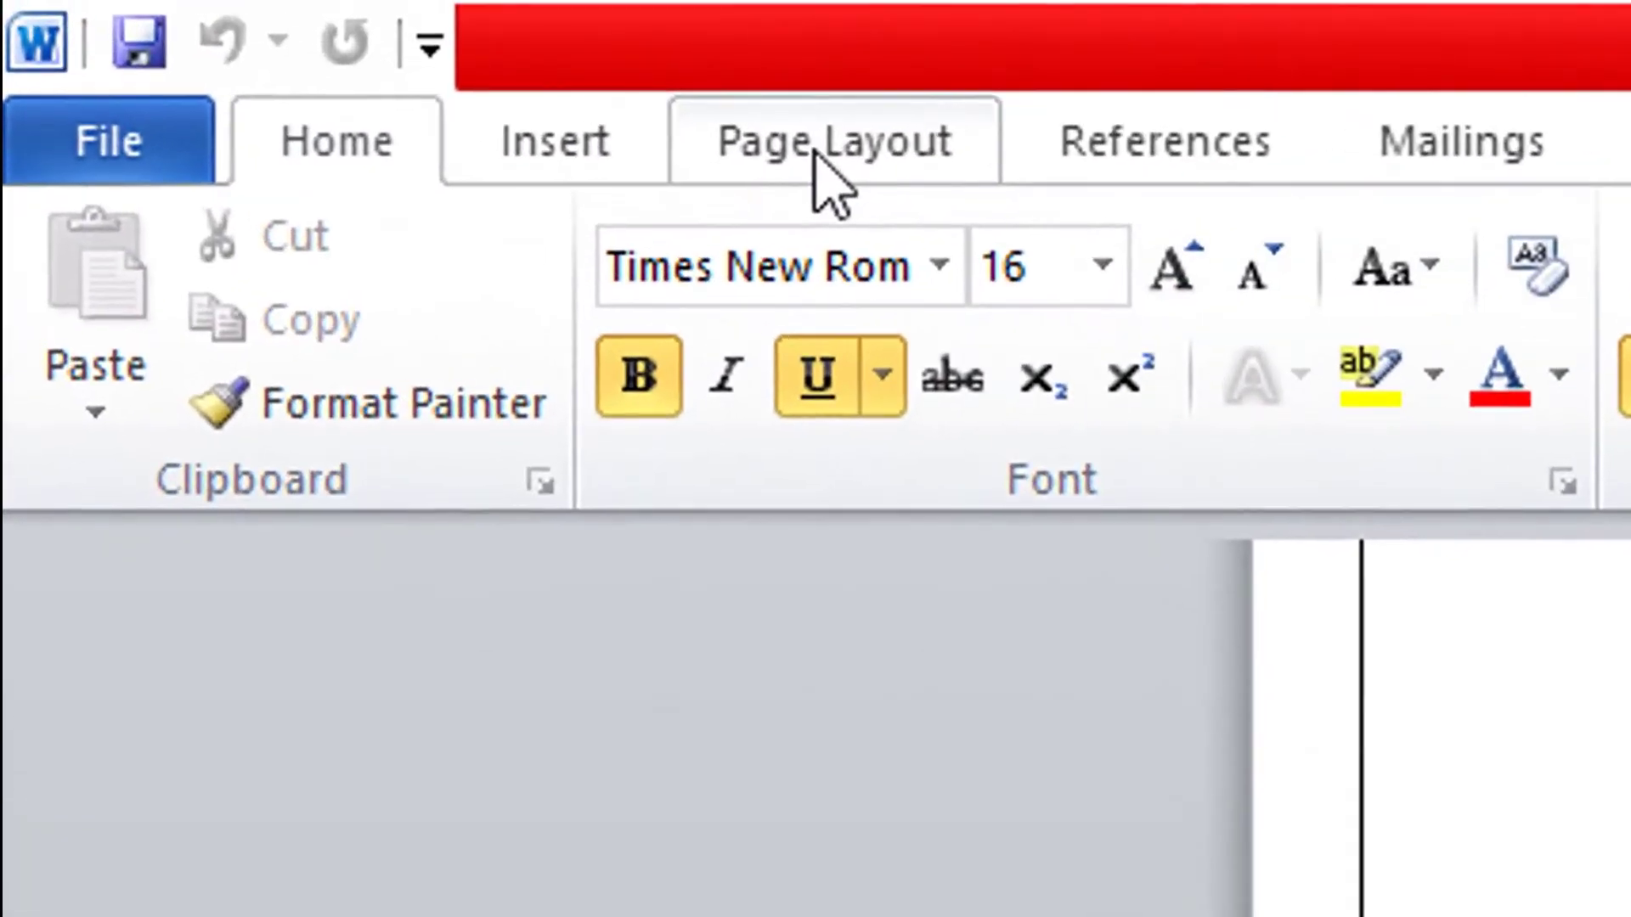
Step: Insert a Next Page section break before INTRODUCTION
{"action": "left_click", "coordinate": [815, 152]}
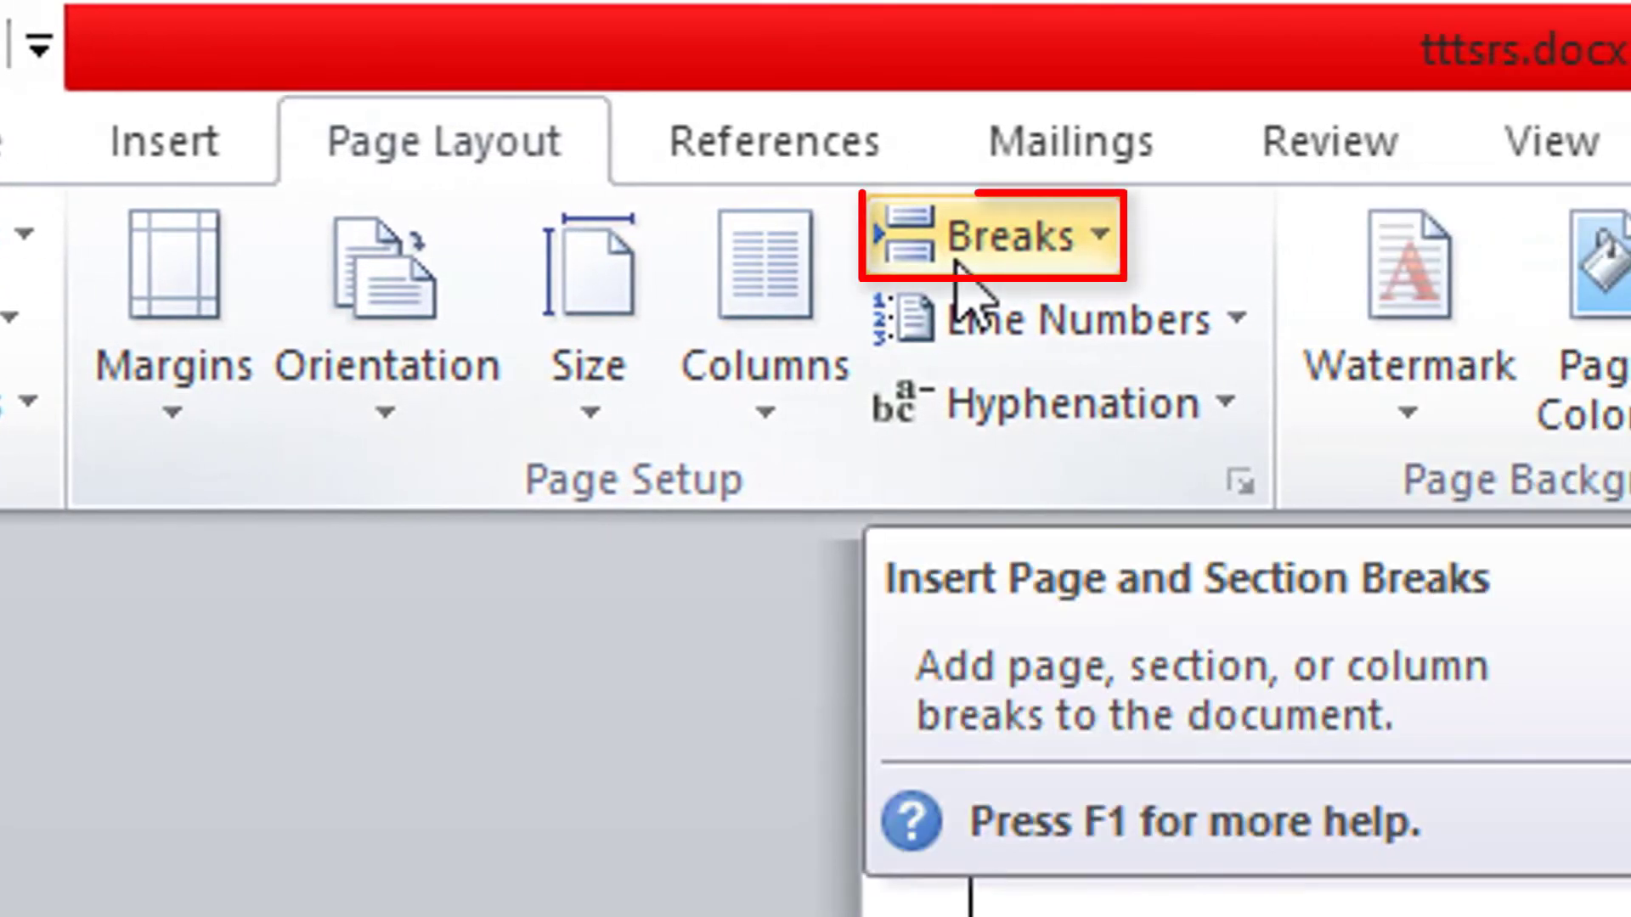
{"action": "left_click", "coordinate": [957, 264]}
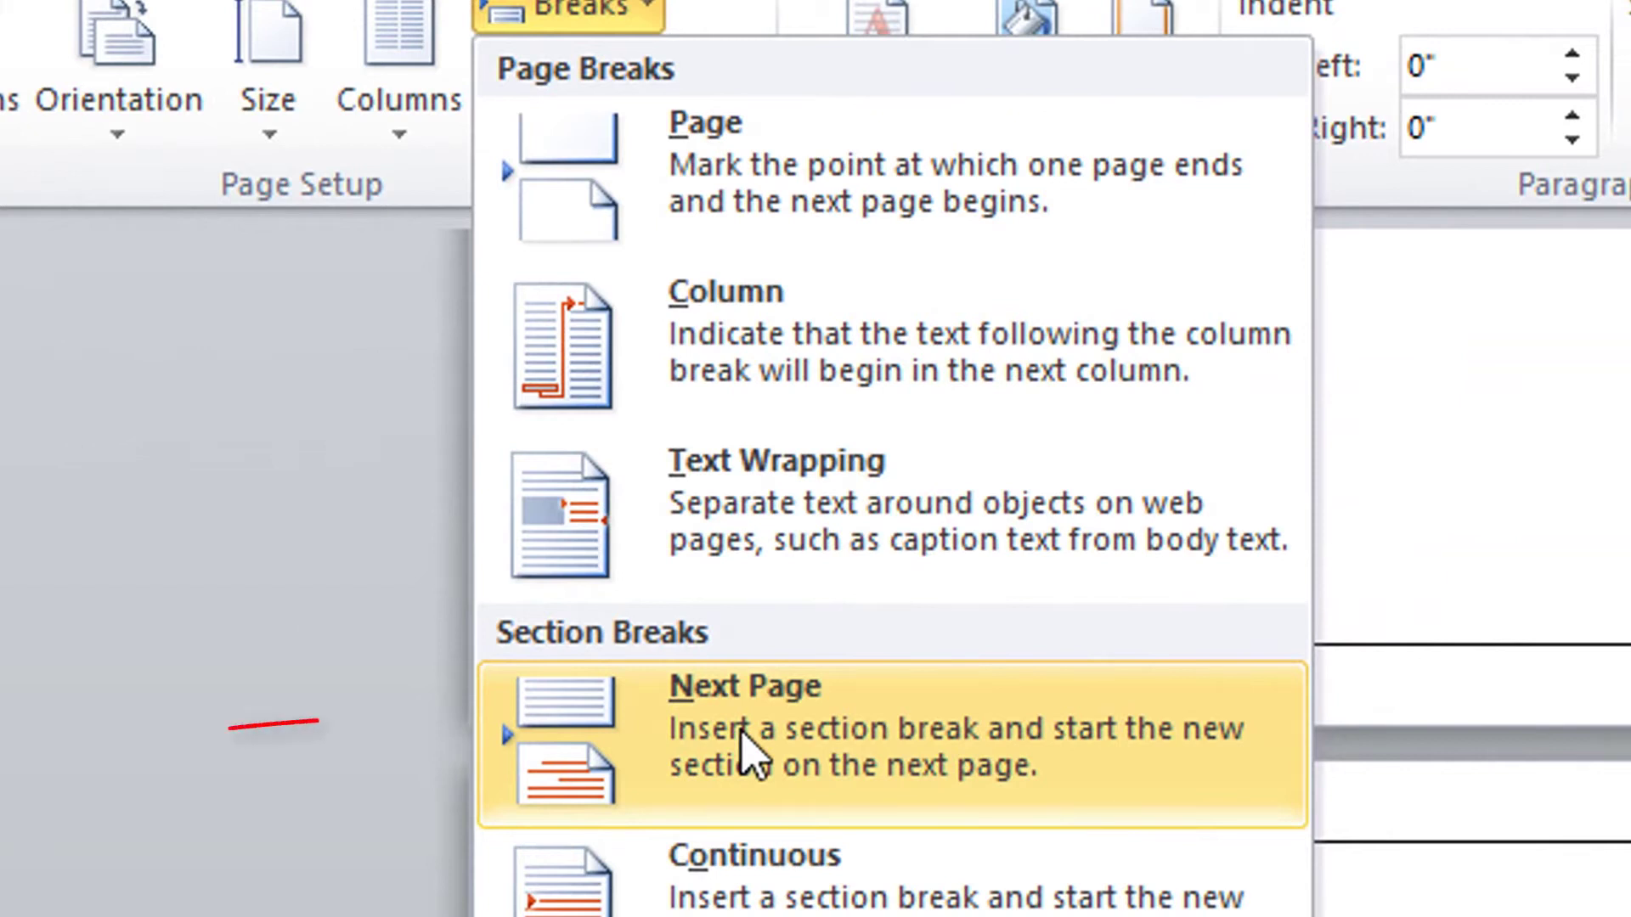
{"action": "left_click", "coordinate": [747, 751]}
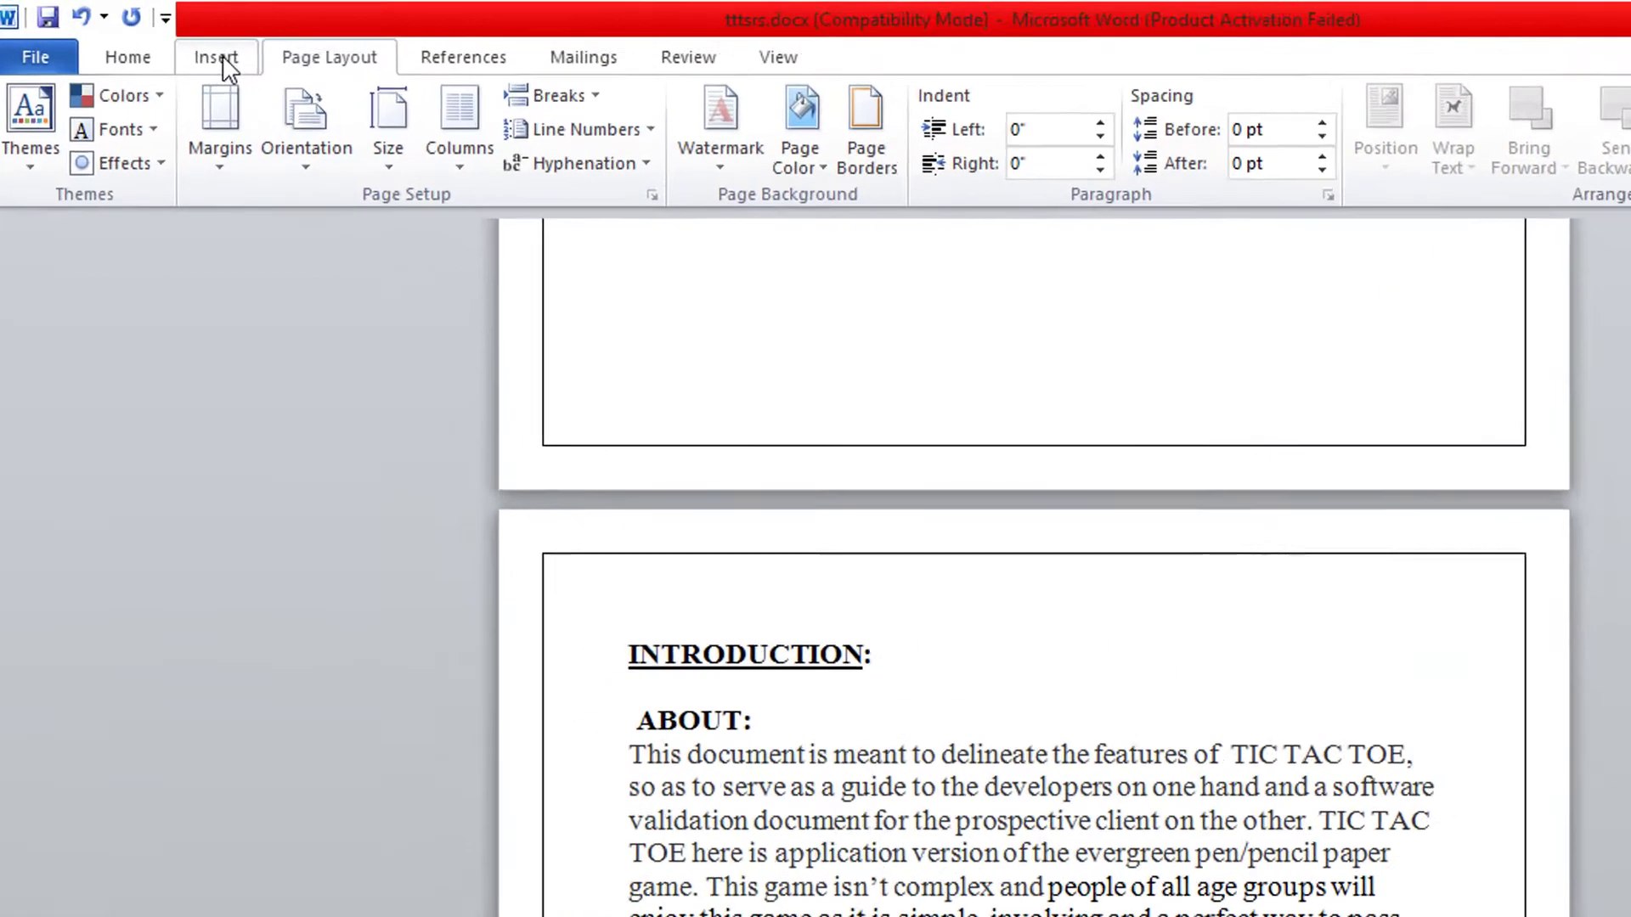
Step: Add a Plain Number 2 page number at the bottom center of the page
{"action": "left_click", "coordinate": [179, 47]}
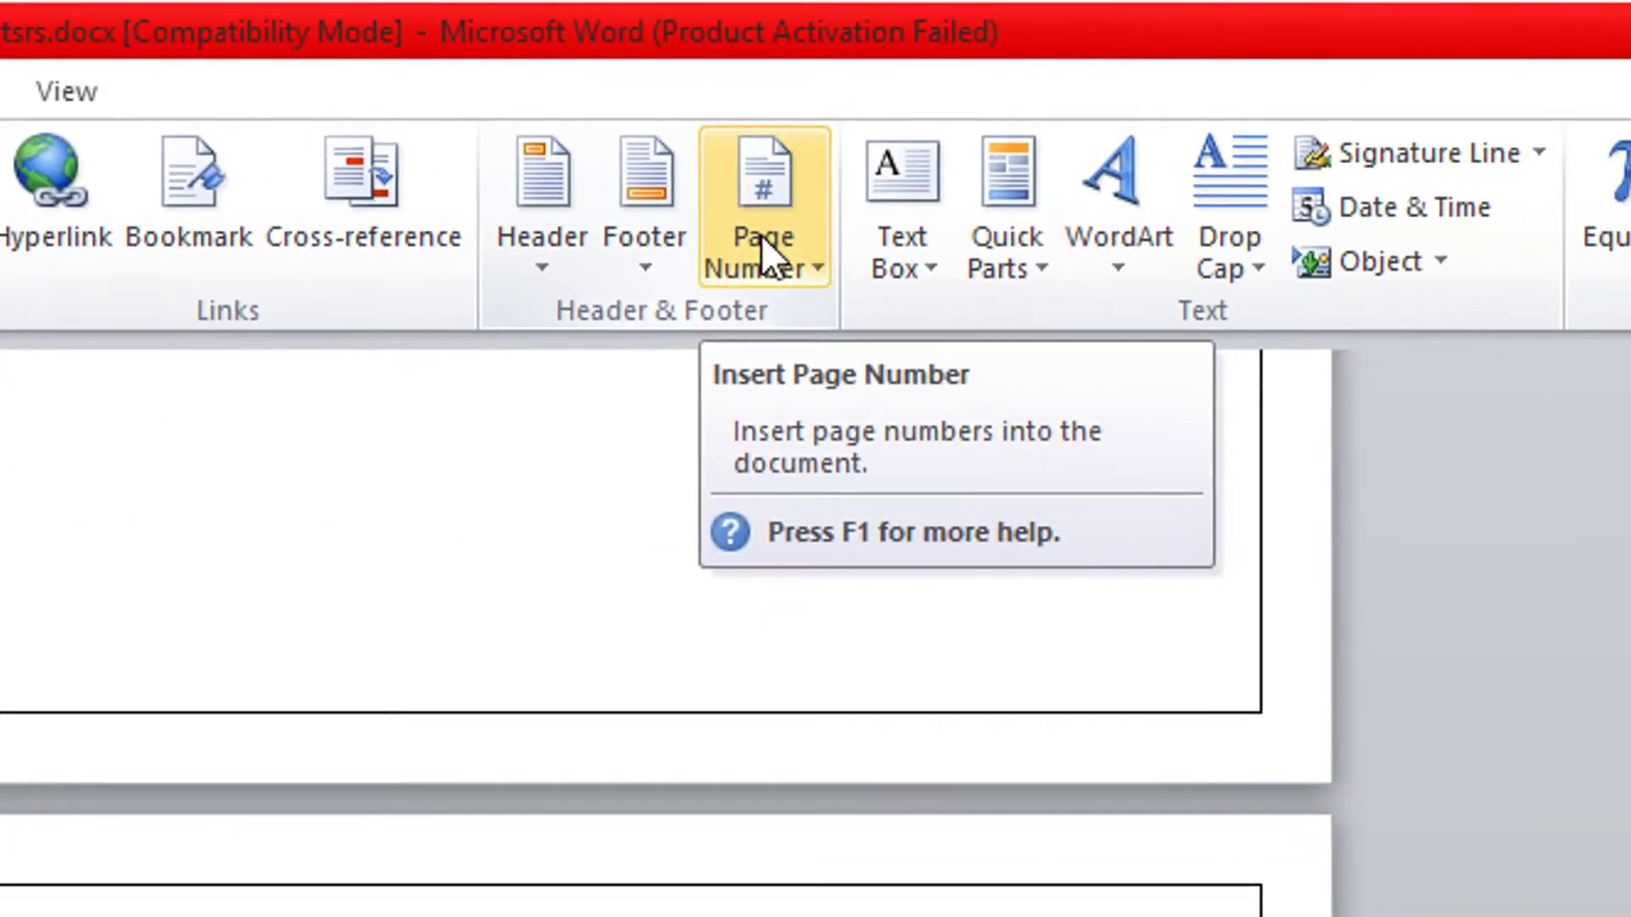
{"action": "left_click", "coordinate": [761, 239]}
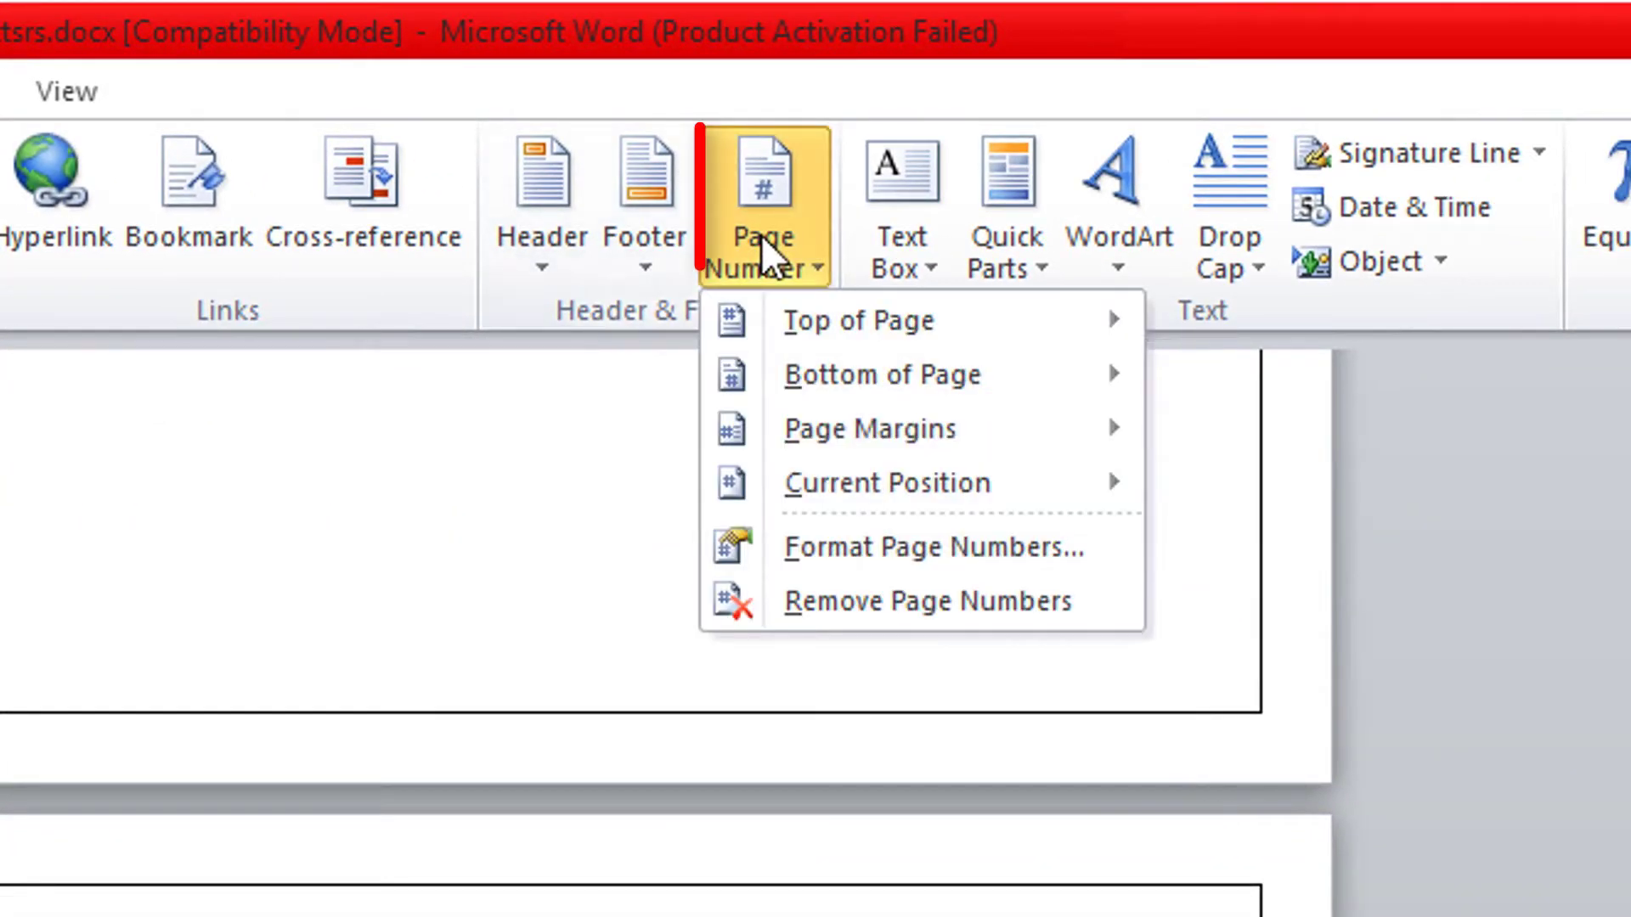
{"action": "left_click", "coordinate": [780, 393]}
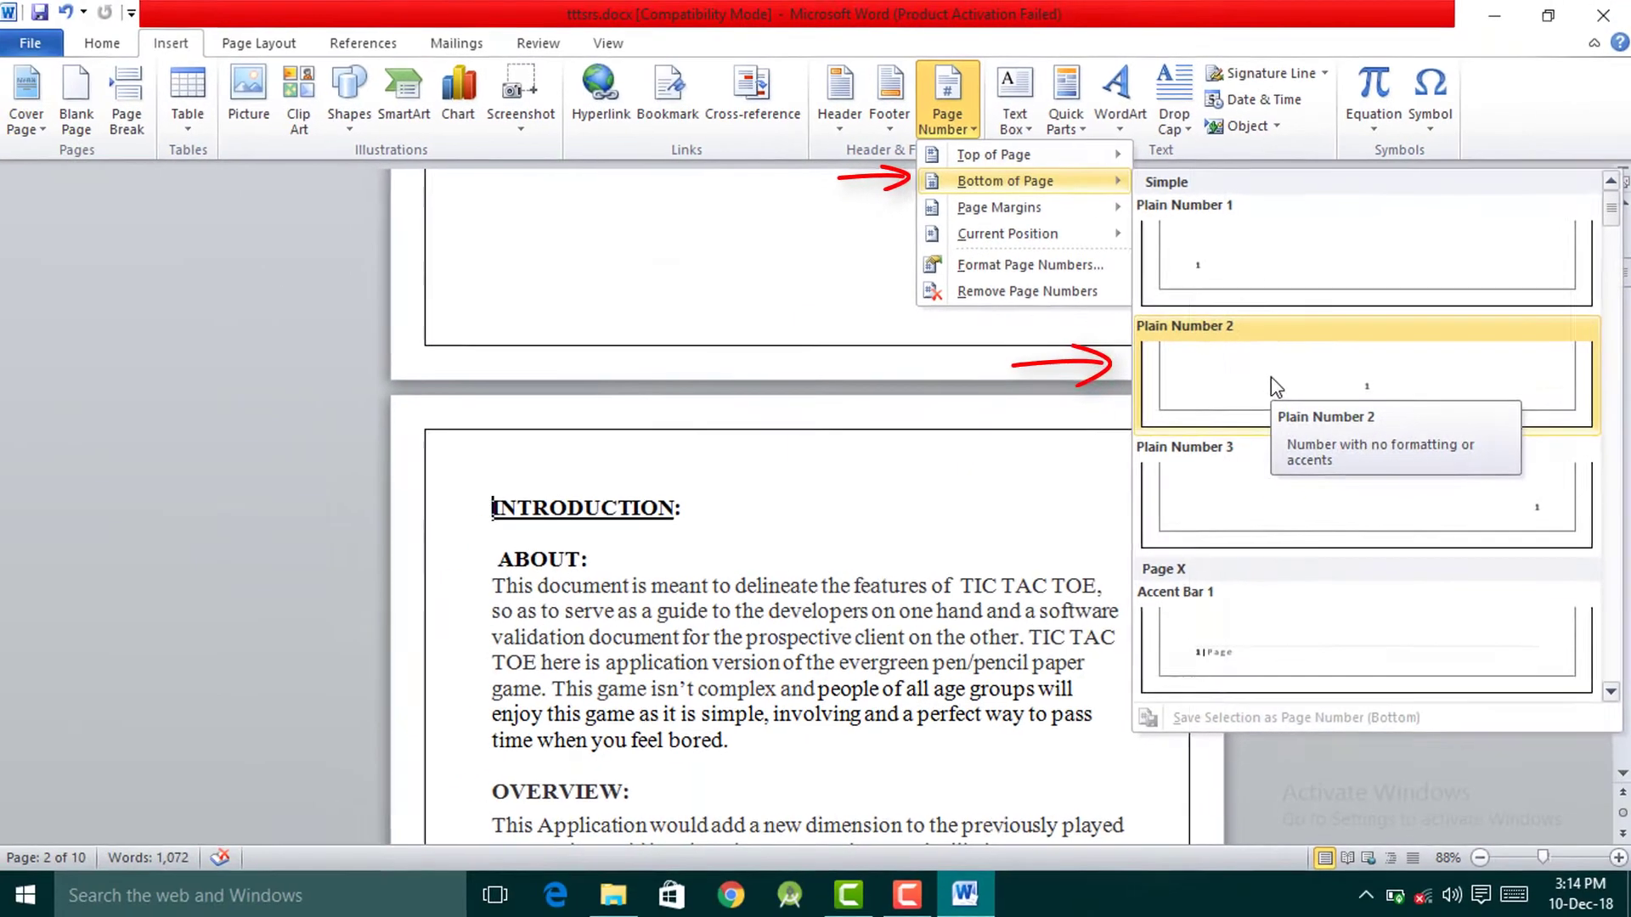
{"action": "left_click", "coordinate": [1274, 382]}
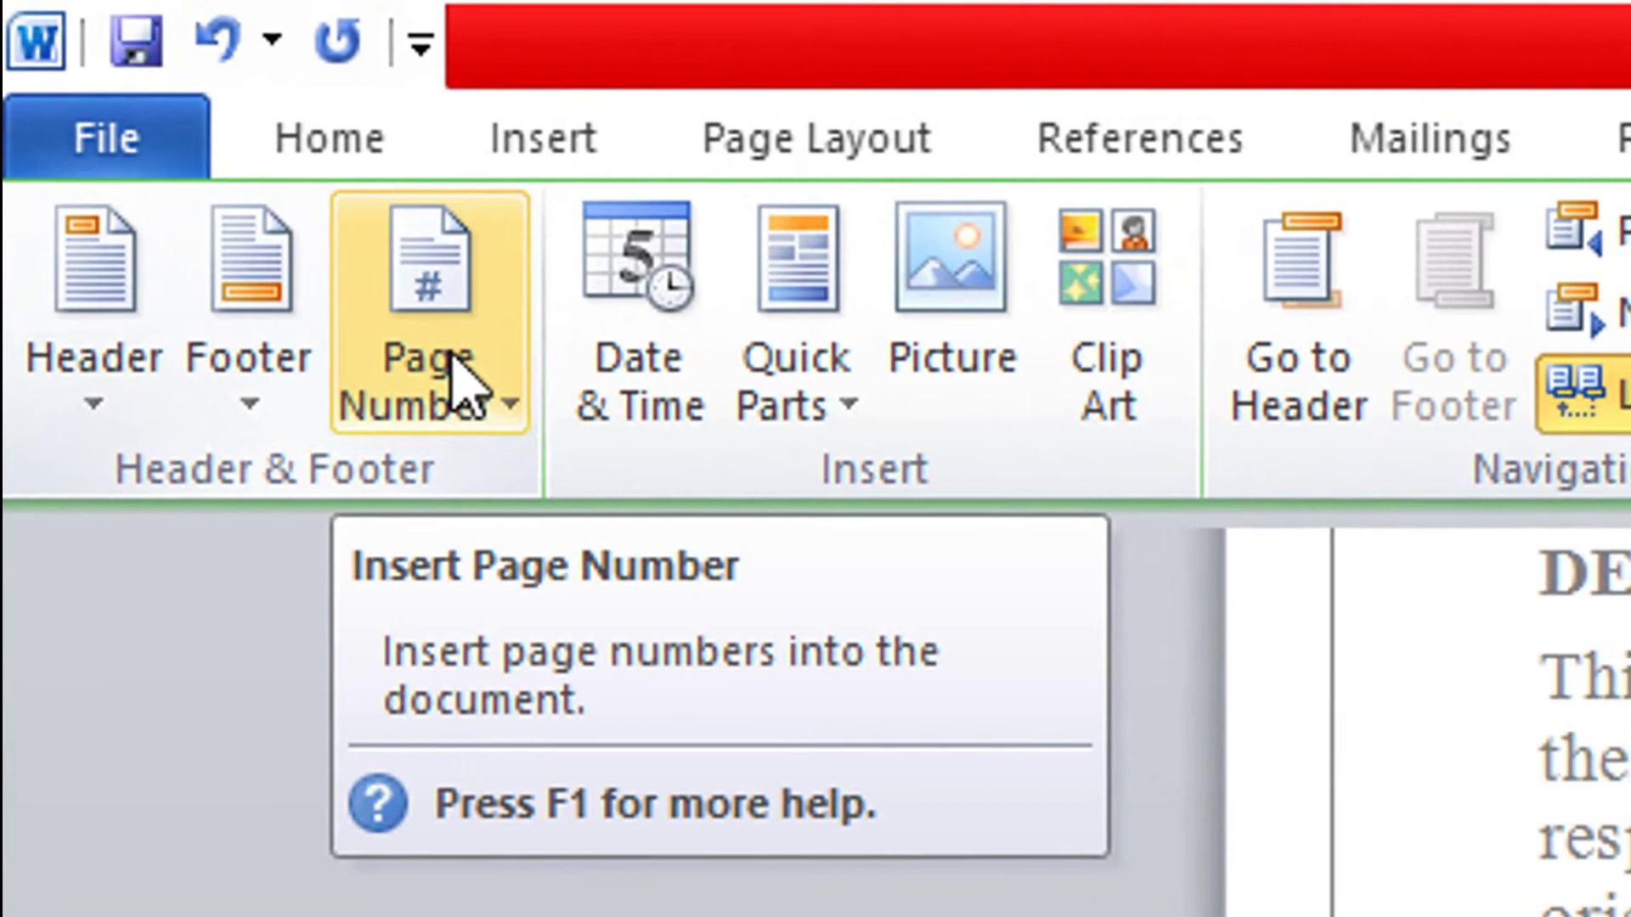
Step: Format section 2's page numbers to start at 1
{"action": "left_click", "coordinate": [146, 122]}
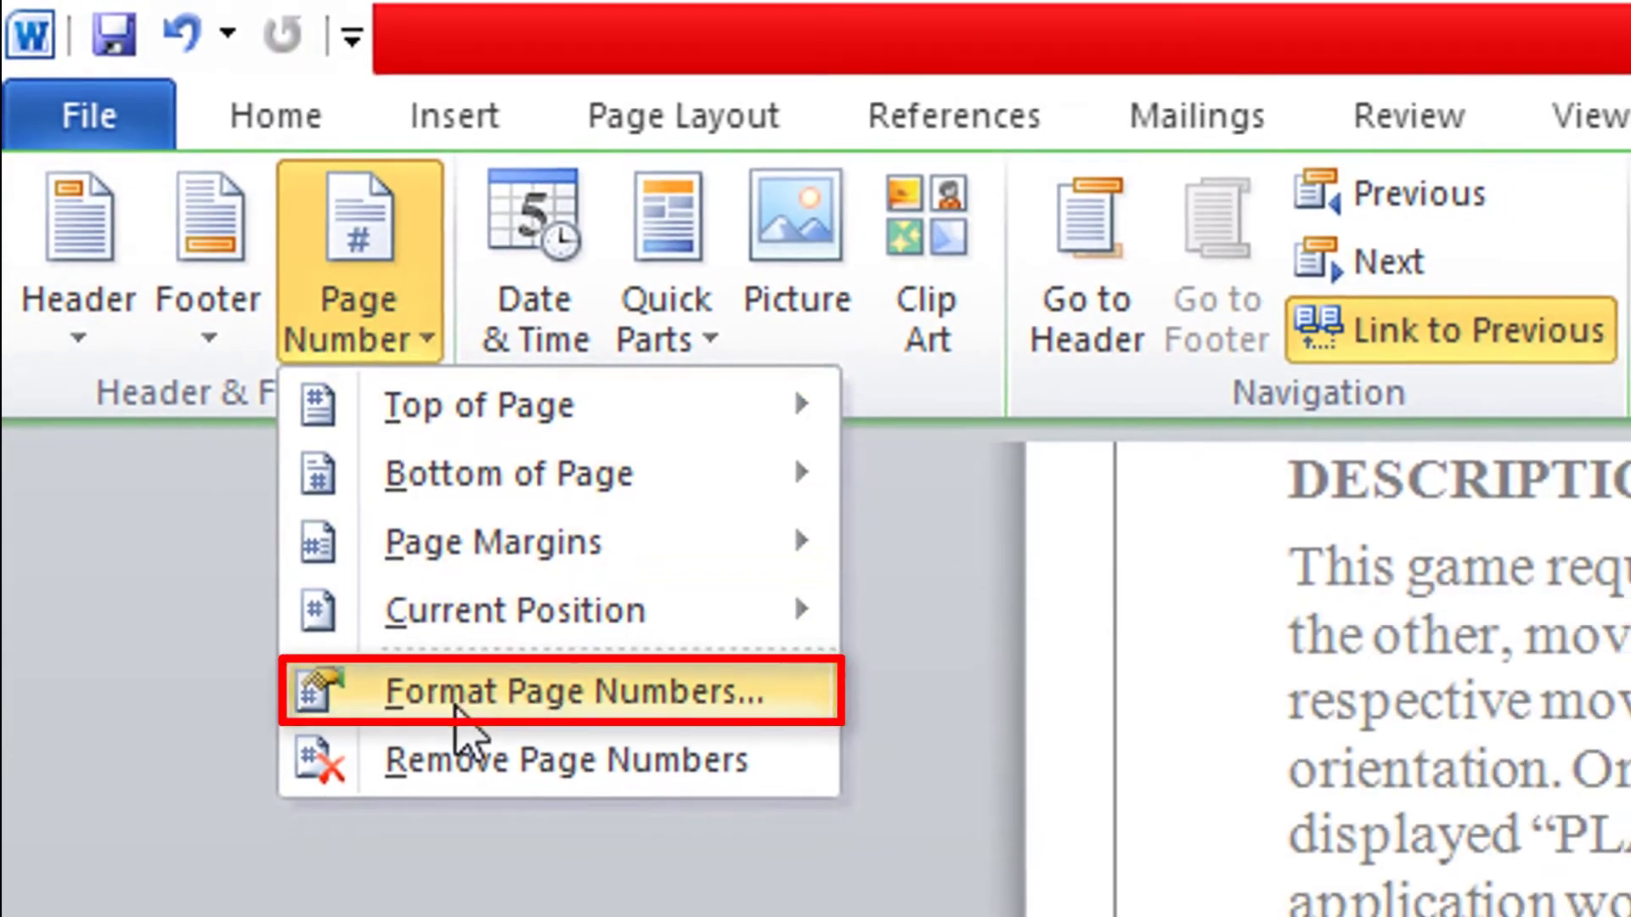
{"action": "left_click", "coordinate": [455, 705]}
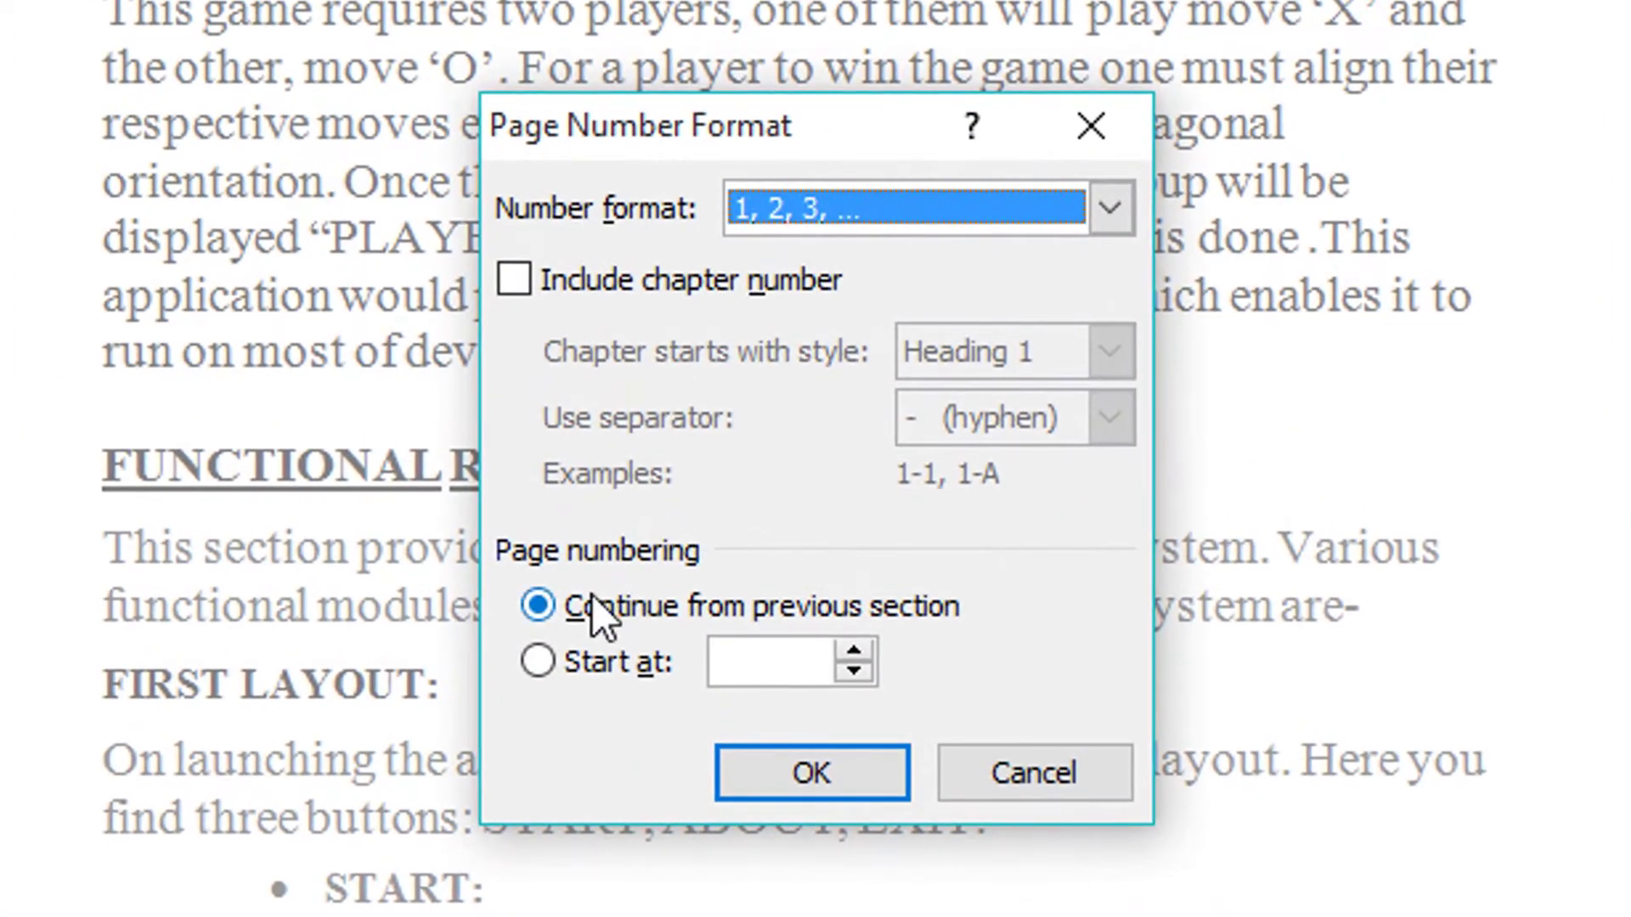
{"action": "left_click", "coordinate": [537, 663]}
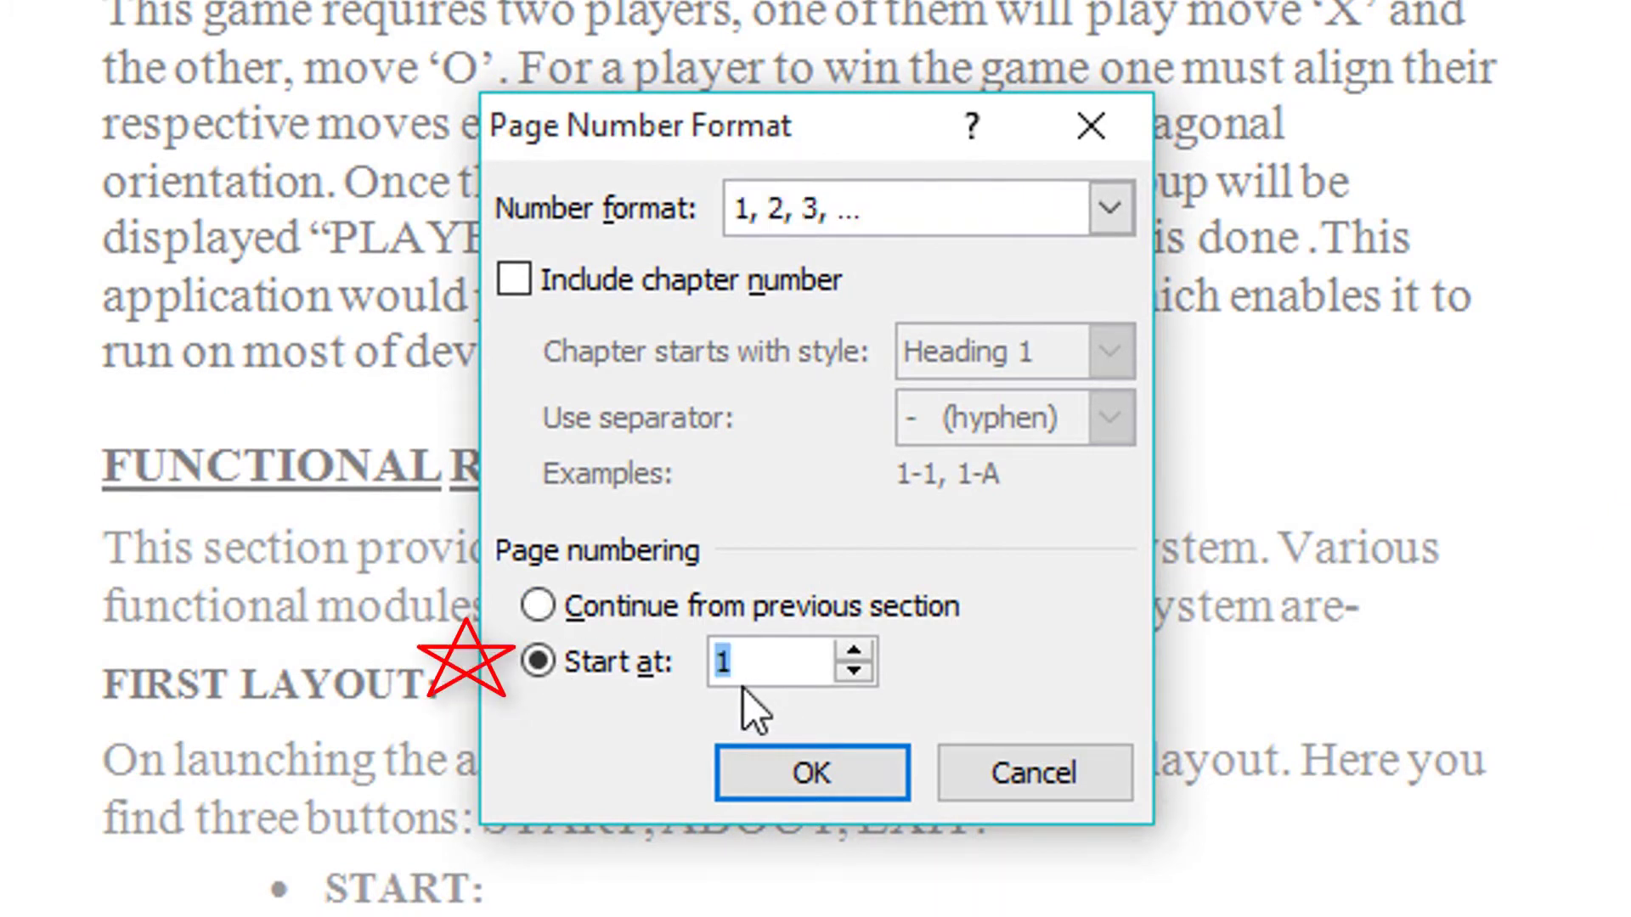
{"action": "left_click", "coordinate": [759, 771]}
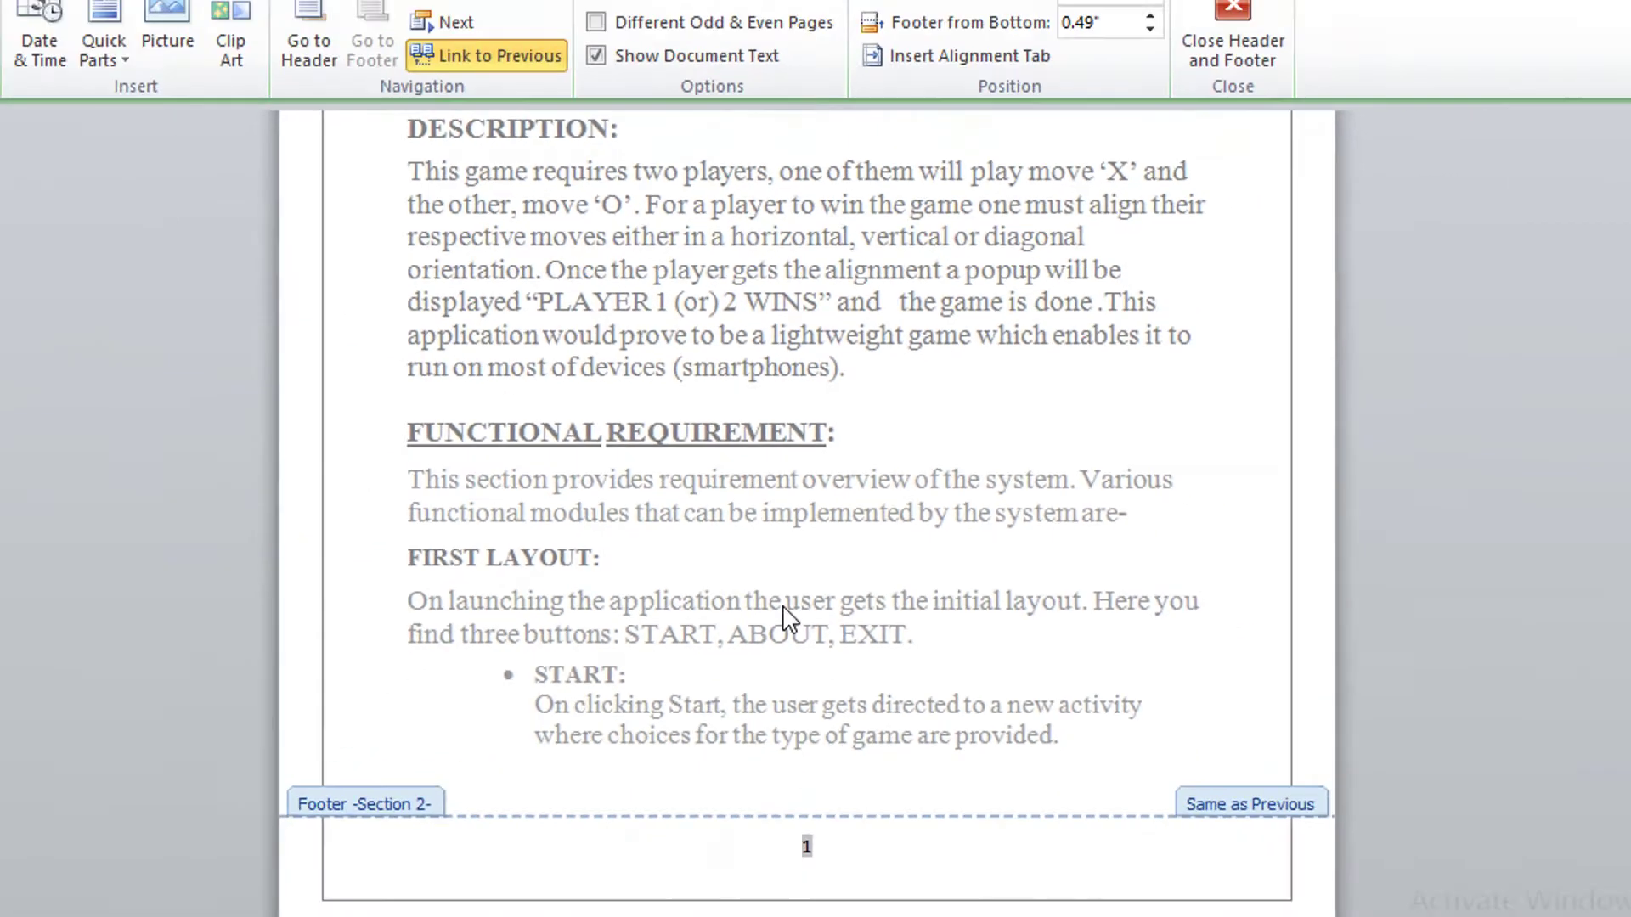
{"action": "scroll", "coordinate": [803, 679], "scroll_direction": "down", "scroll_amount": 2}
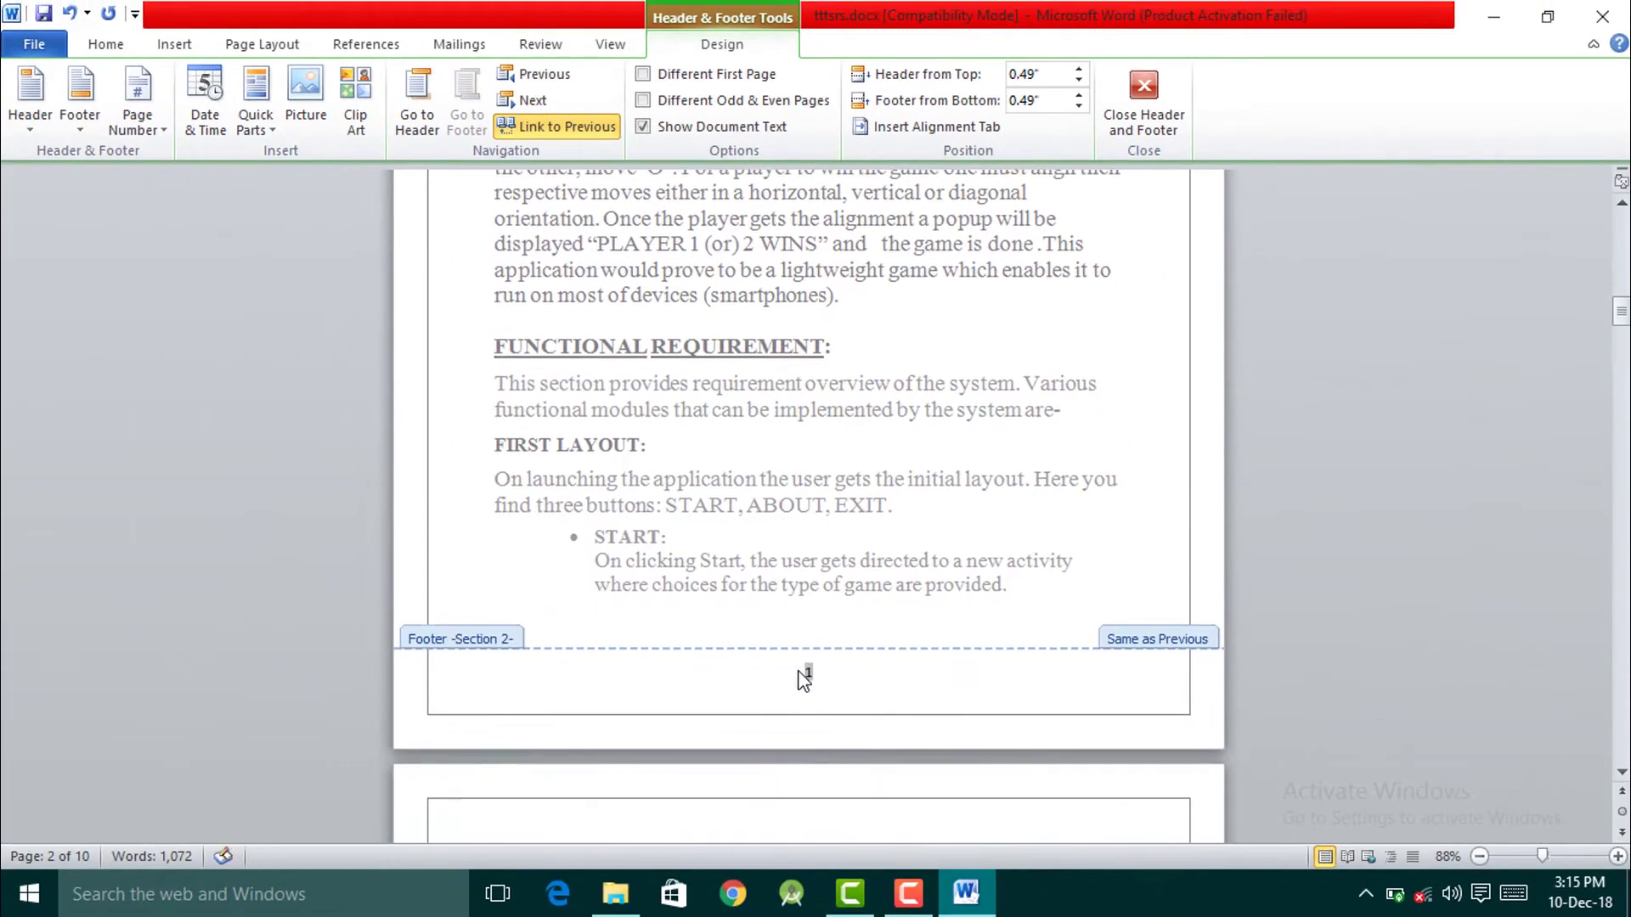
{"action": "scroll", "coordinate": [803, 680], "scroll_direction": "down", "scroll_amount": 1}
{"action": "scroll", "coordinate": [803, 671], "scroll_direction": "down", "scroll_amount": 6}
{"action": "scroll", "coordinate": [803, 671], "scroll_direction": "down", "scroll_amount": 8}
{"action": "scroll", "coordinate": [802, 669], "scroll_direction": "down", "scroll_amount": 8}
{"action": "scroll", "coordinate": [802, 668], "scroll_direction": "down", "scroll_amount": 3}
{"action": "scroll", "coordinate": [803, 668], "scroll_direction": "down", "scroll_amount": 3}
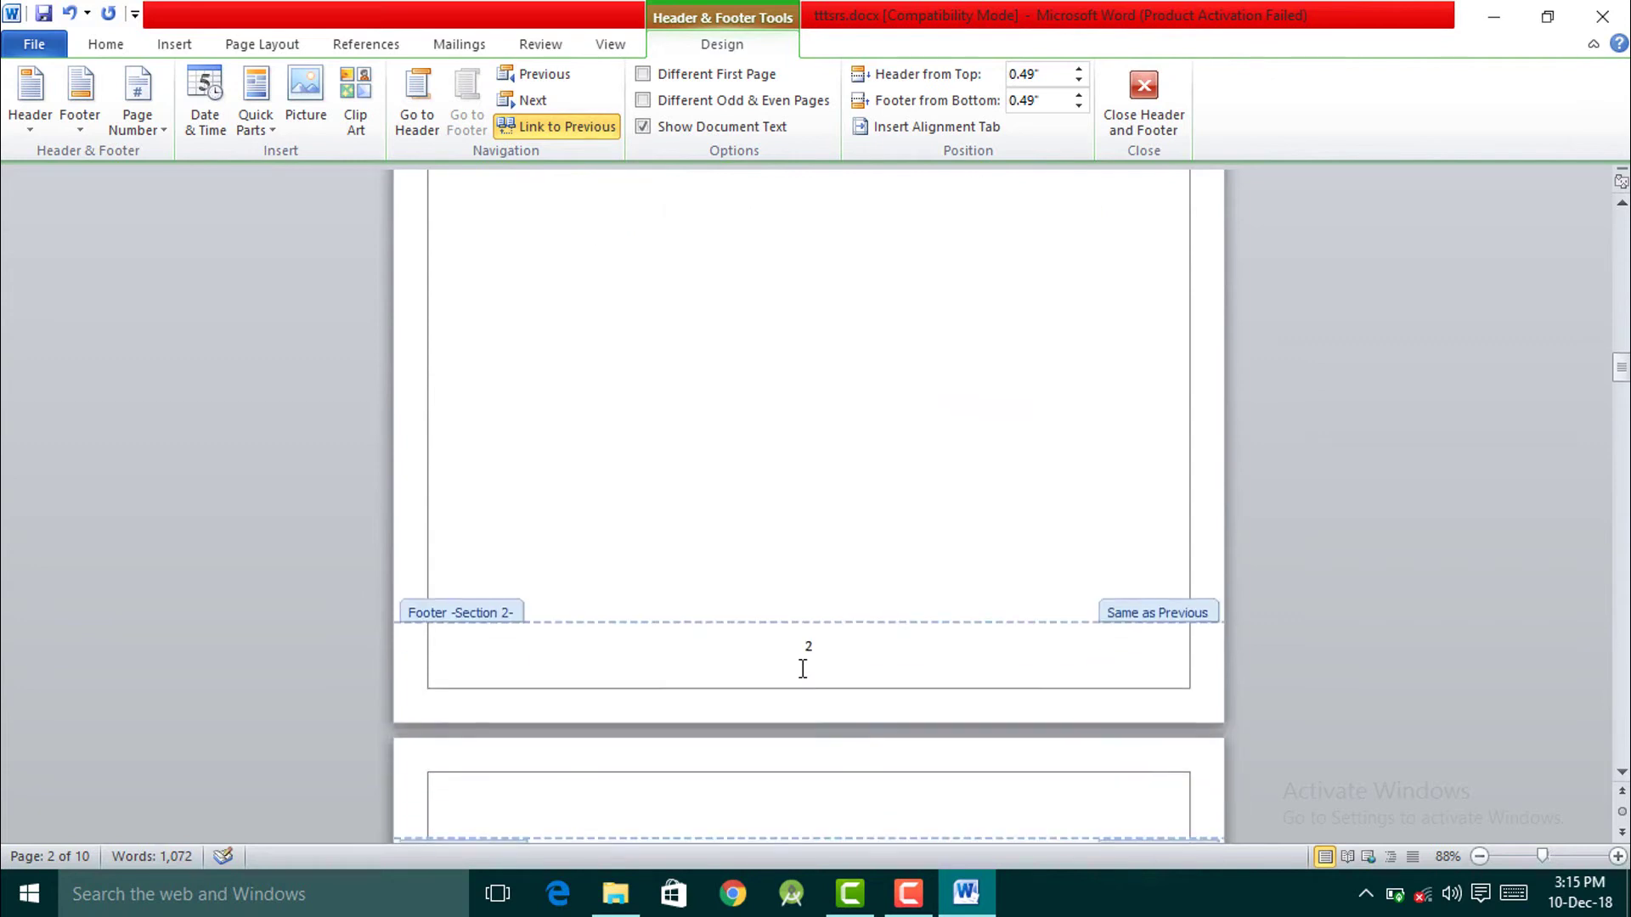
{"action": "scroll", "coordinate": [802, 669], "scroll_direction": "down", "scroll_amount": 8}
{"action": "scroll", "coordinate": [803, 668], "scroll_direction": "down", "scroll_amount": 6}
{"action": "scroll", "coordinate": [802, 668], "scroll_direction": "down", "scroll_amount": 6}
{"action": "scroll", "coordinate": [803, 669], "scroll_direction": "down", "scroll_amount": 2}
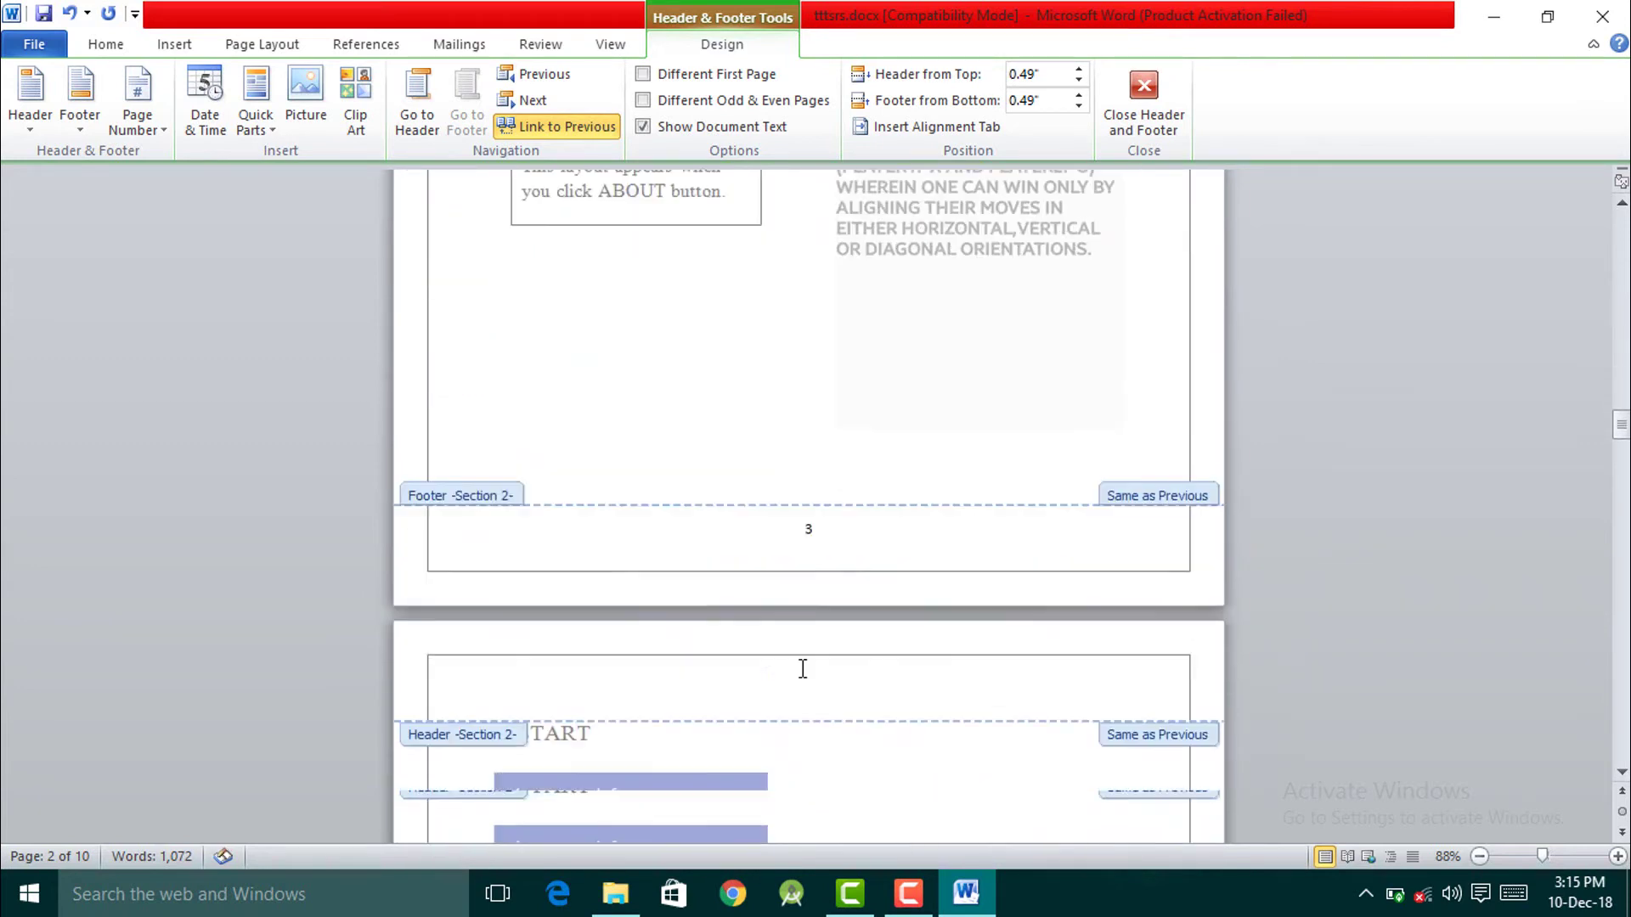
{"action": "scroll", "coordinate": [803, 668], "scroll_direction": "down", "scroll_amount": 10}
{"action": "scroll", "coordinate": [804, 676], "scroll_direction": "down", "scroll_amount": 8}
{"action": "scroll", "coordinate": [804, 677], "scroll_direction": "down", "scroll_amount": 4}
{"action": "scroll", "coordinate": [804, 675], "scroll_direction": "down", "scroll_amount": 10}
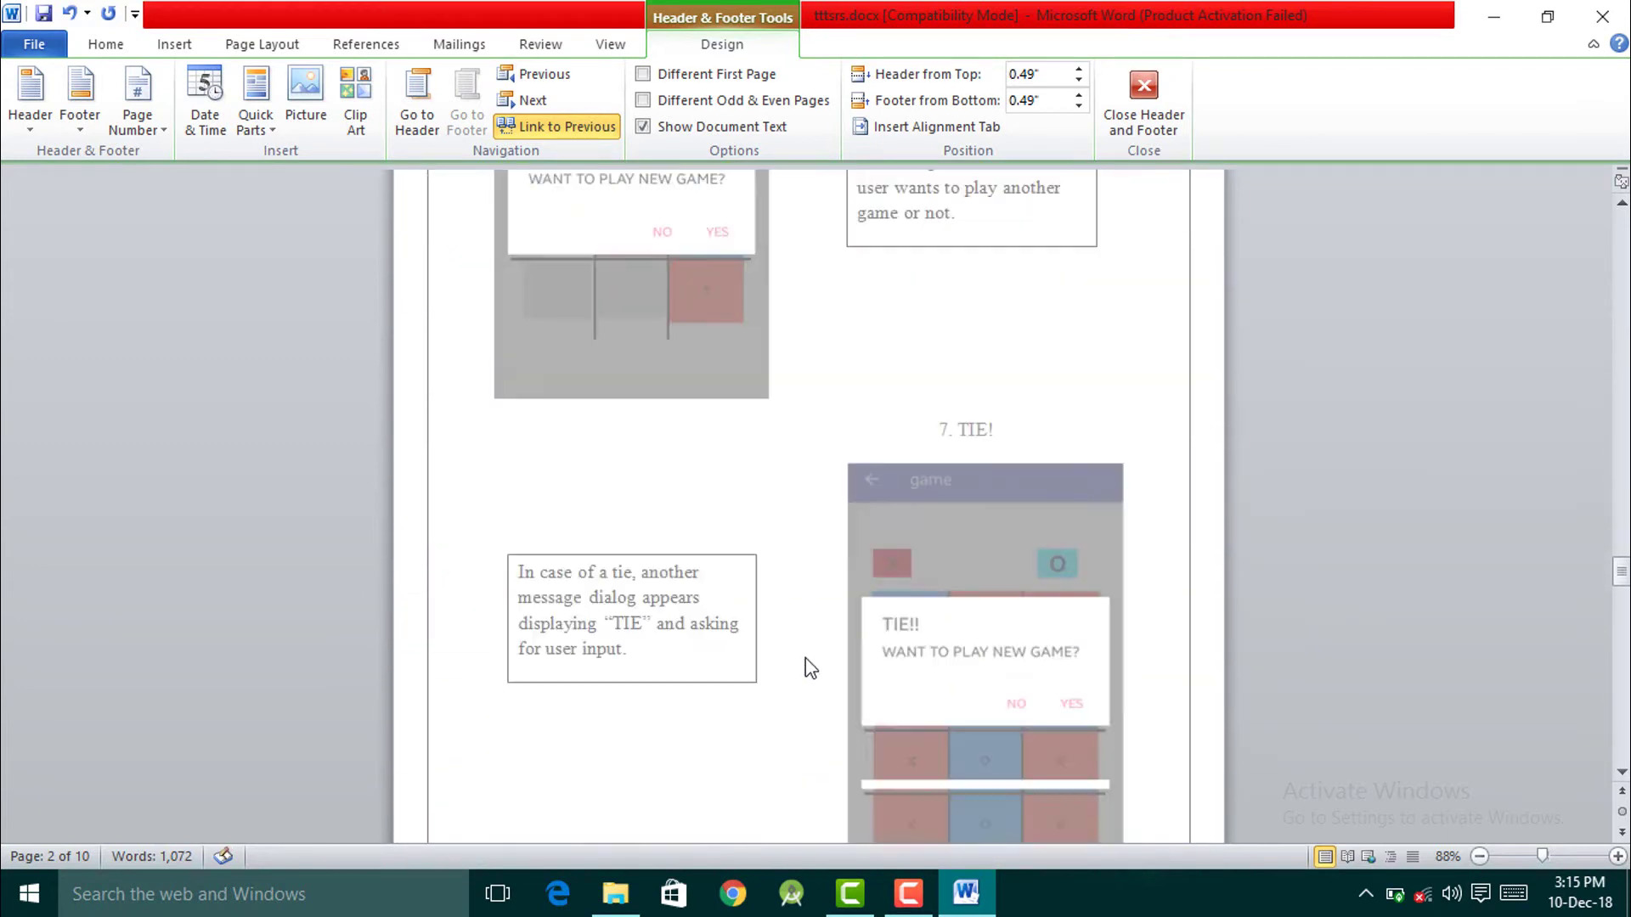
{"action": "scroll", "coordinate": [807, 671], "scroll_direction": "down", "scroll_amount": 10}
{"action": "scroll", "coordinate": [809, 668], "scroll_direction": "down", "scroll_amount": 8}
{"action": "scroll", "coordinate": [810, 667], "scroll_direction": "down", "scroll_amount": 8}
{"action": "scroll", "coordinate": [810, 668], "scroll_direction": "down", "scroll_amount": 2}
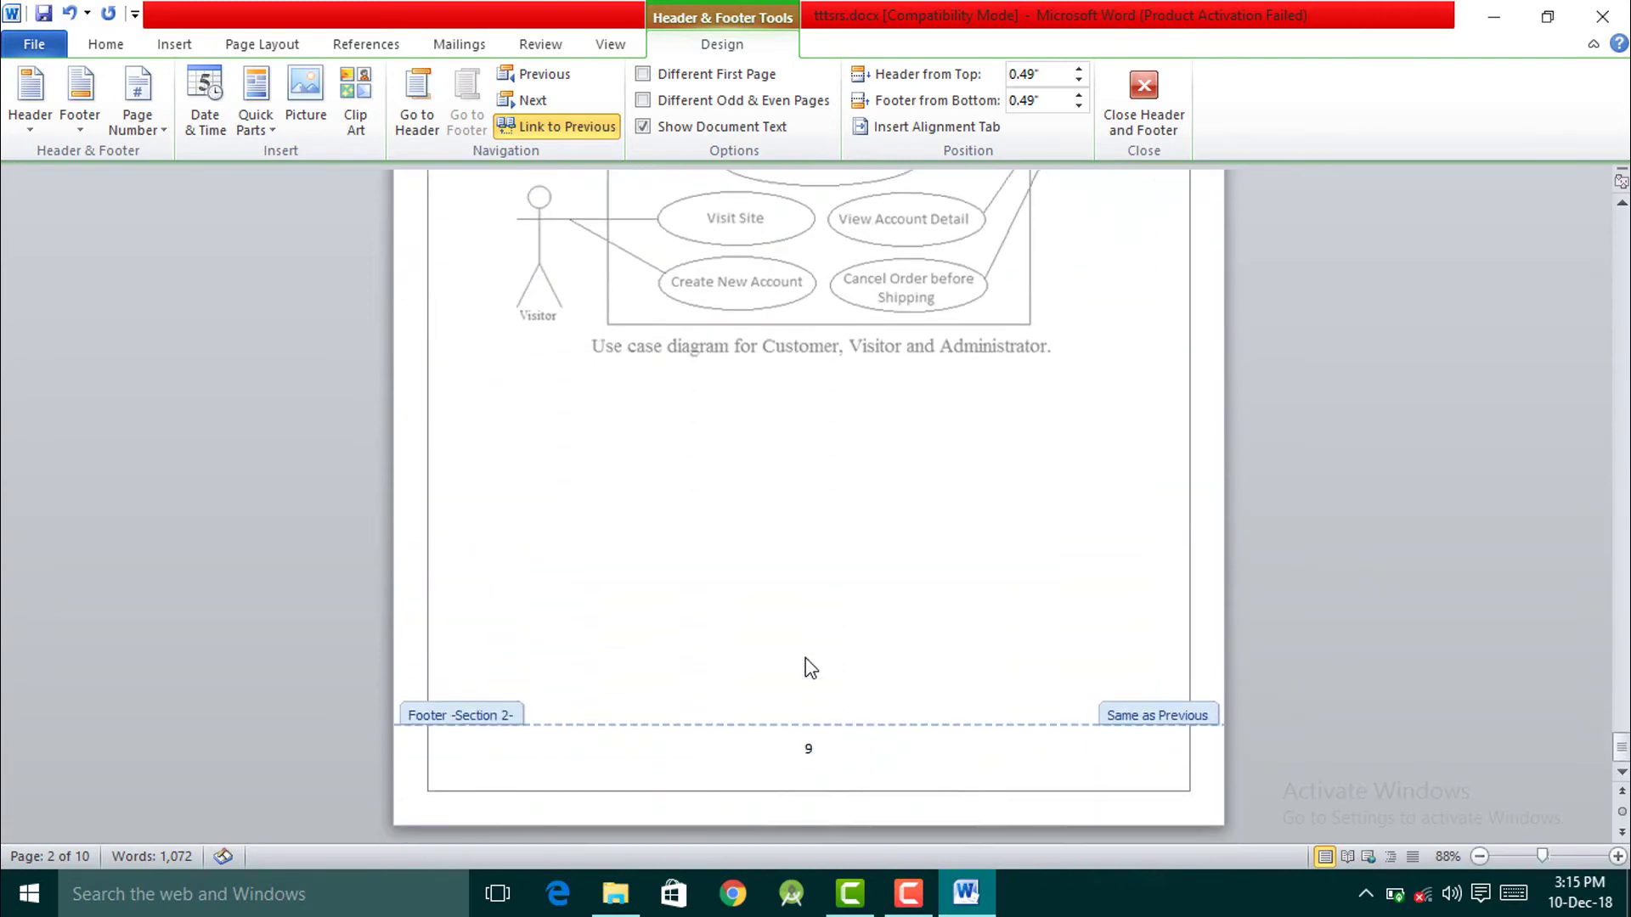
{"action": "scroll", "coordinate": [810, 668], "scroll_direction": "up", "scroll_amount": 1}
{"action": "scroll", "coordinate": [810, 667], "scroll_direction": "up", "scroll_amount": 20}
{"action": "scroll", "coordinate": [767, 757], "scroll_direction": "up", "scroll_amount": 15}
{"action": "scroll", "coordinate": [773, 757], "scroll_direction": "up", "scroll_amount": 10}
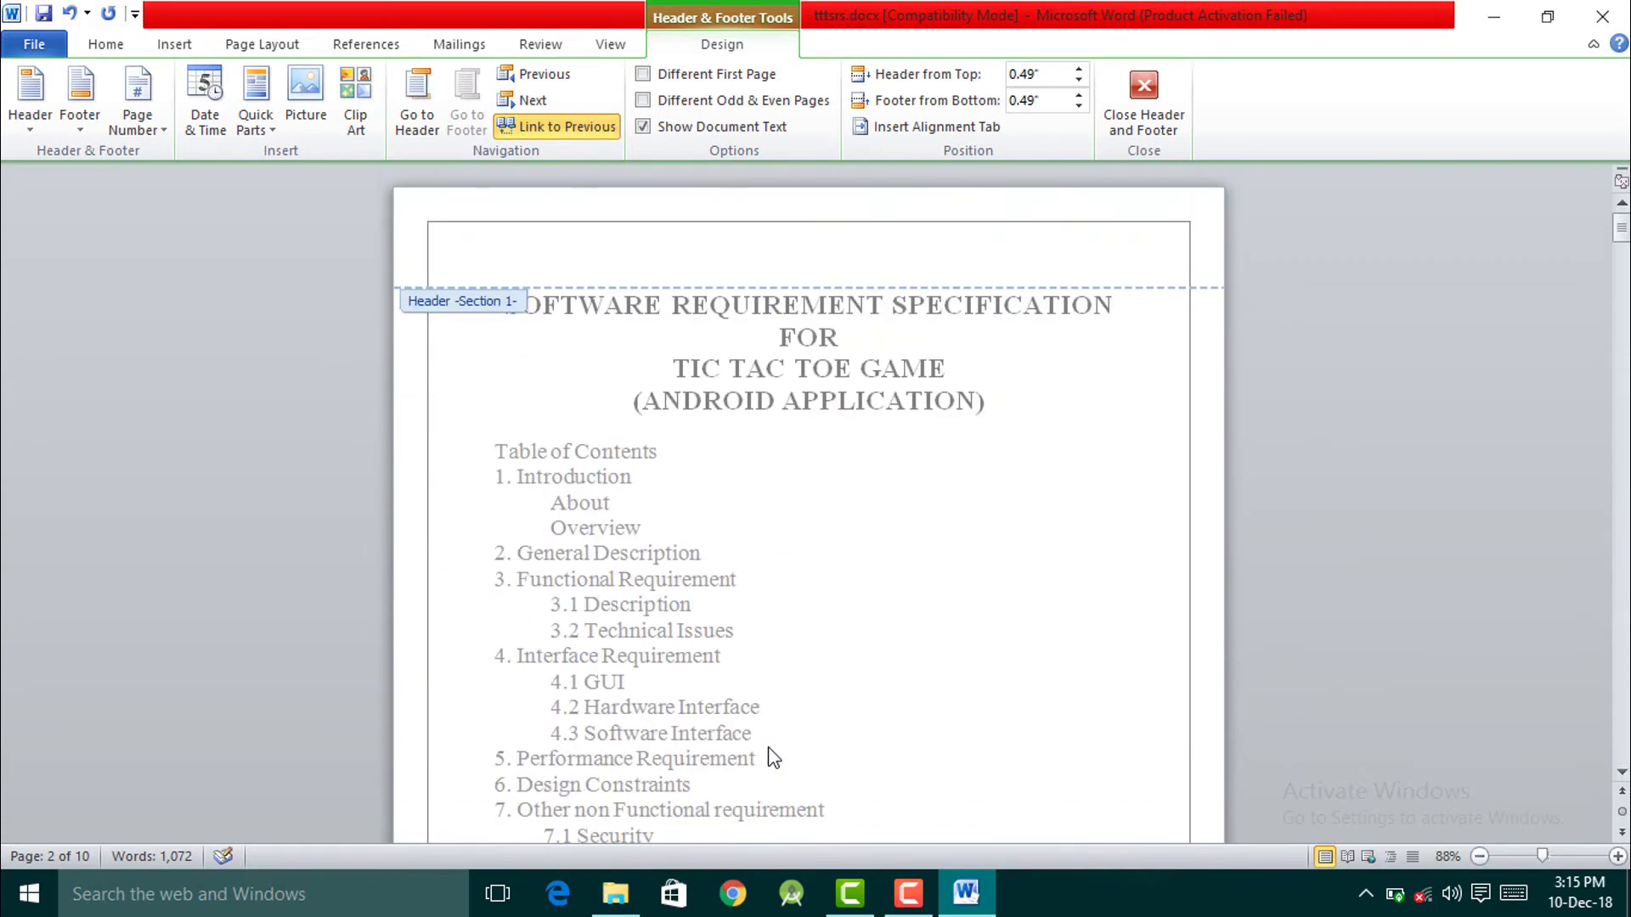
{"action": "scroll", "coordinate": [798, 718], "scroll_direction": "down", "scroll_amount": 1}
{"action": "scroll", "coordinate": [803, 713], "scroll_direction": "down", "scroll_amount": 3}
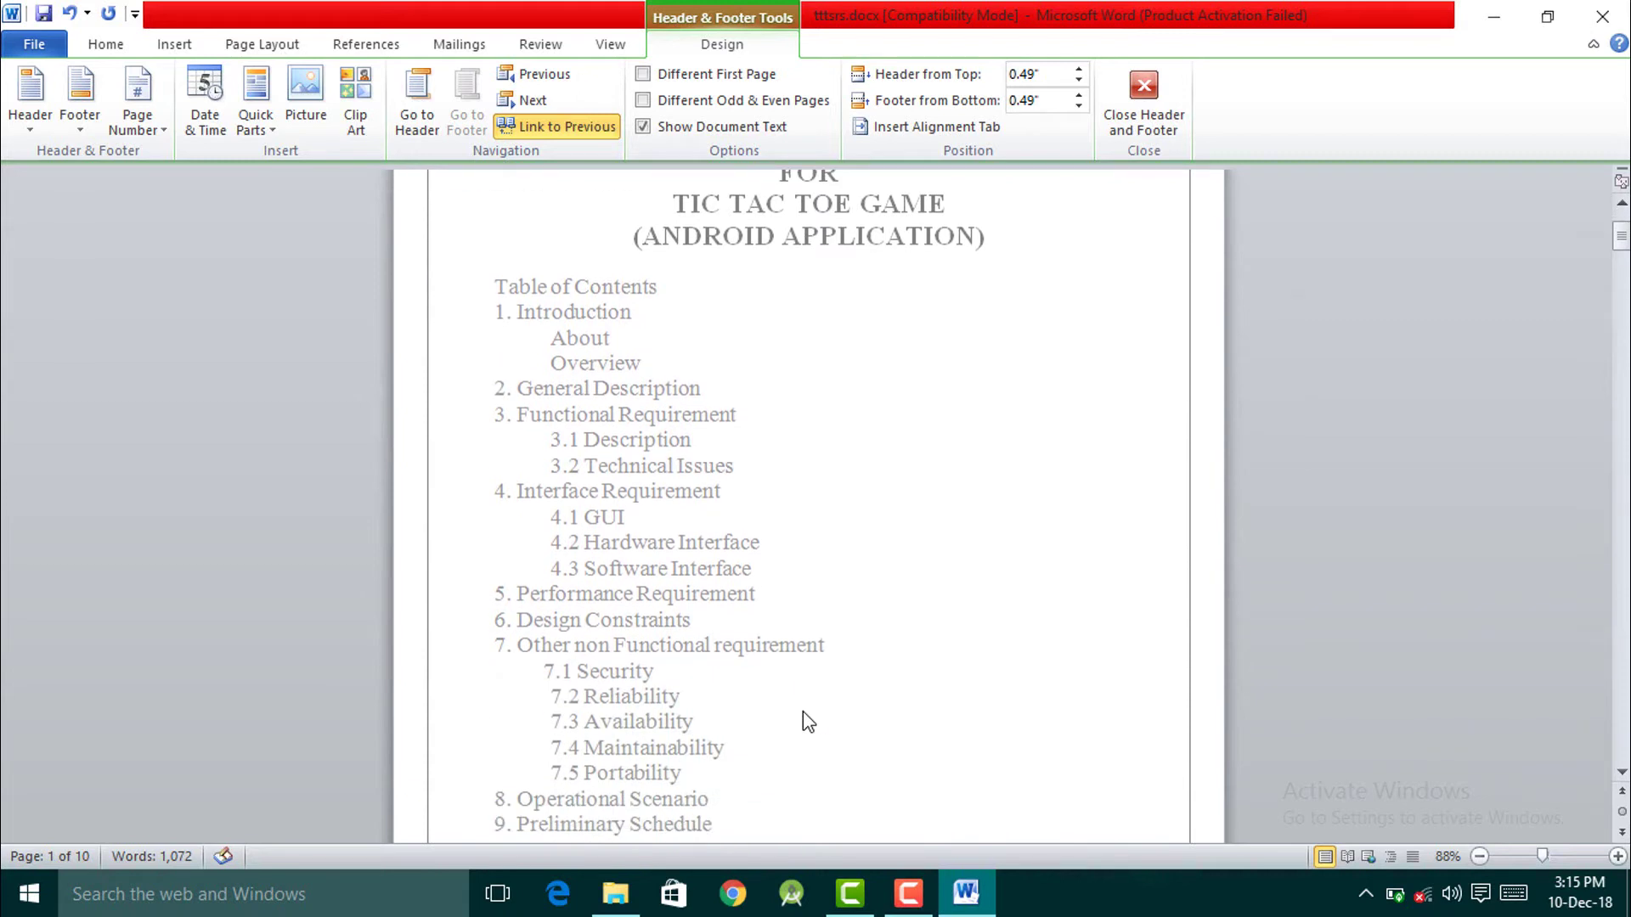
{"action": "scroll", "coordinate": [803, 714], "scroll_direction": "down", "scroll_amount": 5}
{"action": "scroll", "coordinate": [804, 714], "scroll_direction": "down", "scroll_amount": 2}
{"action": "scroll", "coordinate": [803, 720], "scroll_direction": "down", "scroll_amount": 1}
{"action": "scroll", "coordinate": [803, 720], "scroll_direction": "down", "scroll_amount": 2}
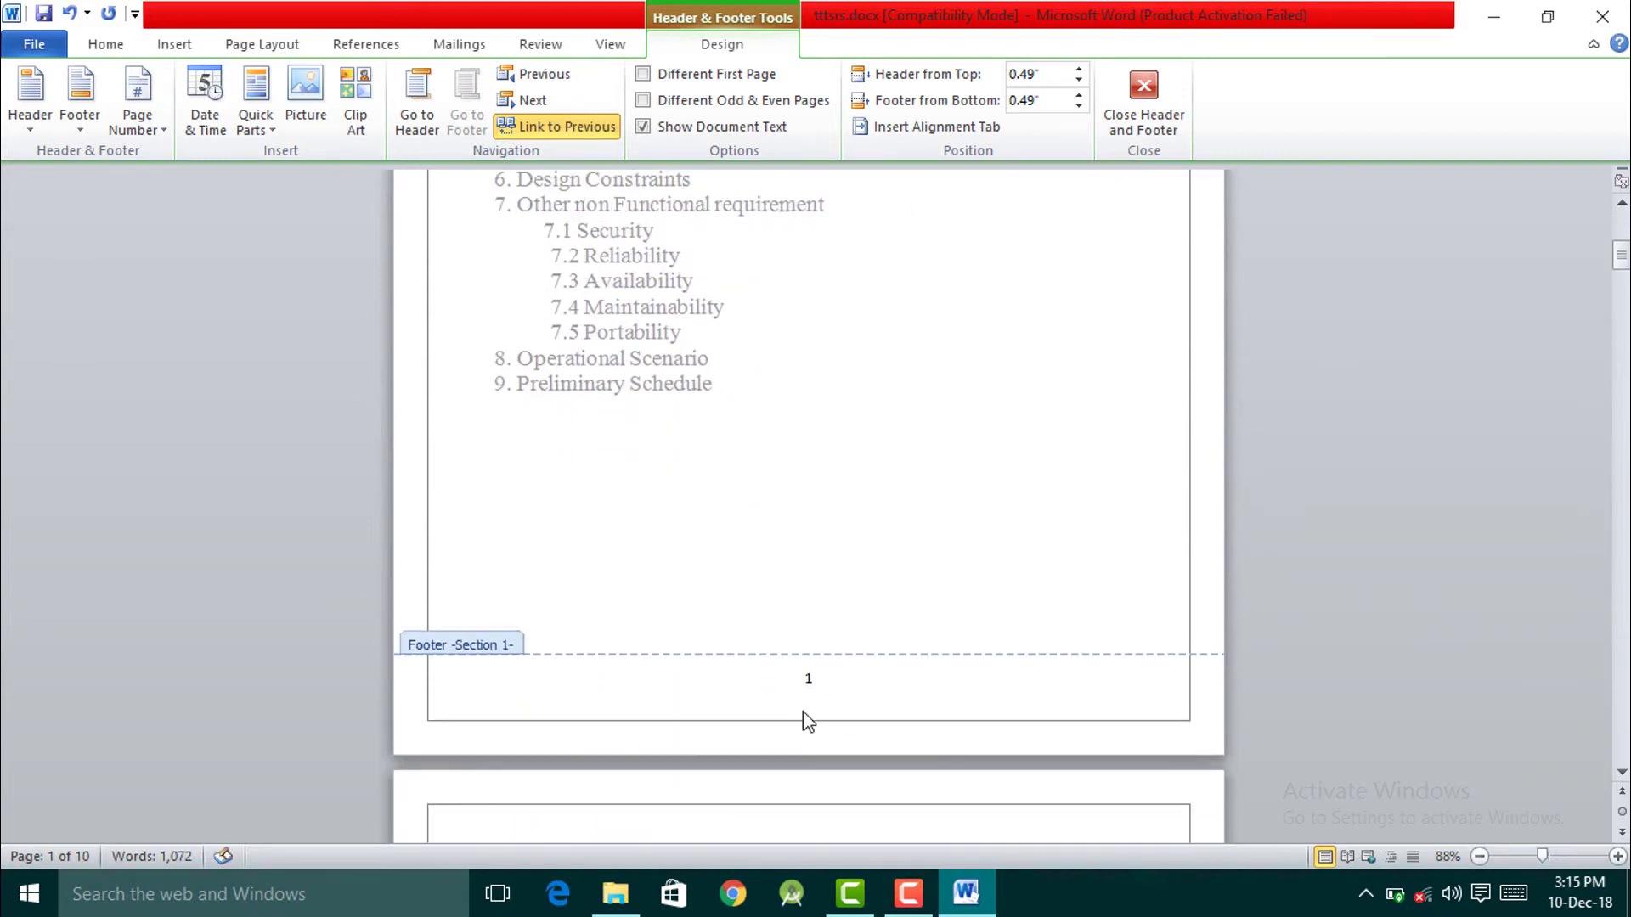
{"action": "scroll", "coordinate": [826, 688], "scroll_direction": "down", "scroll_amount": 3}
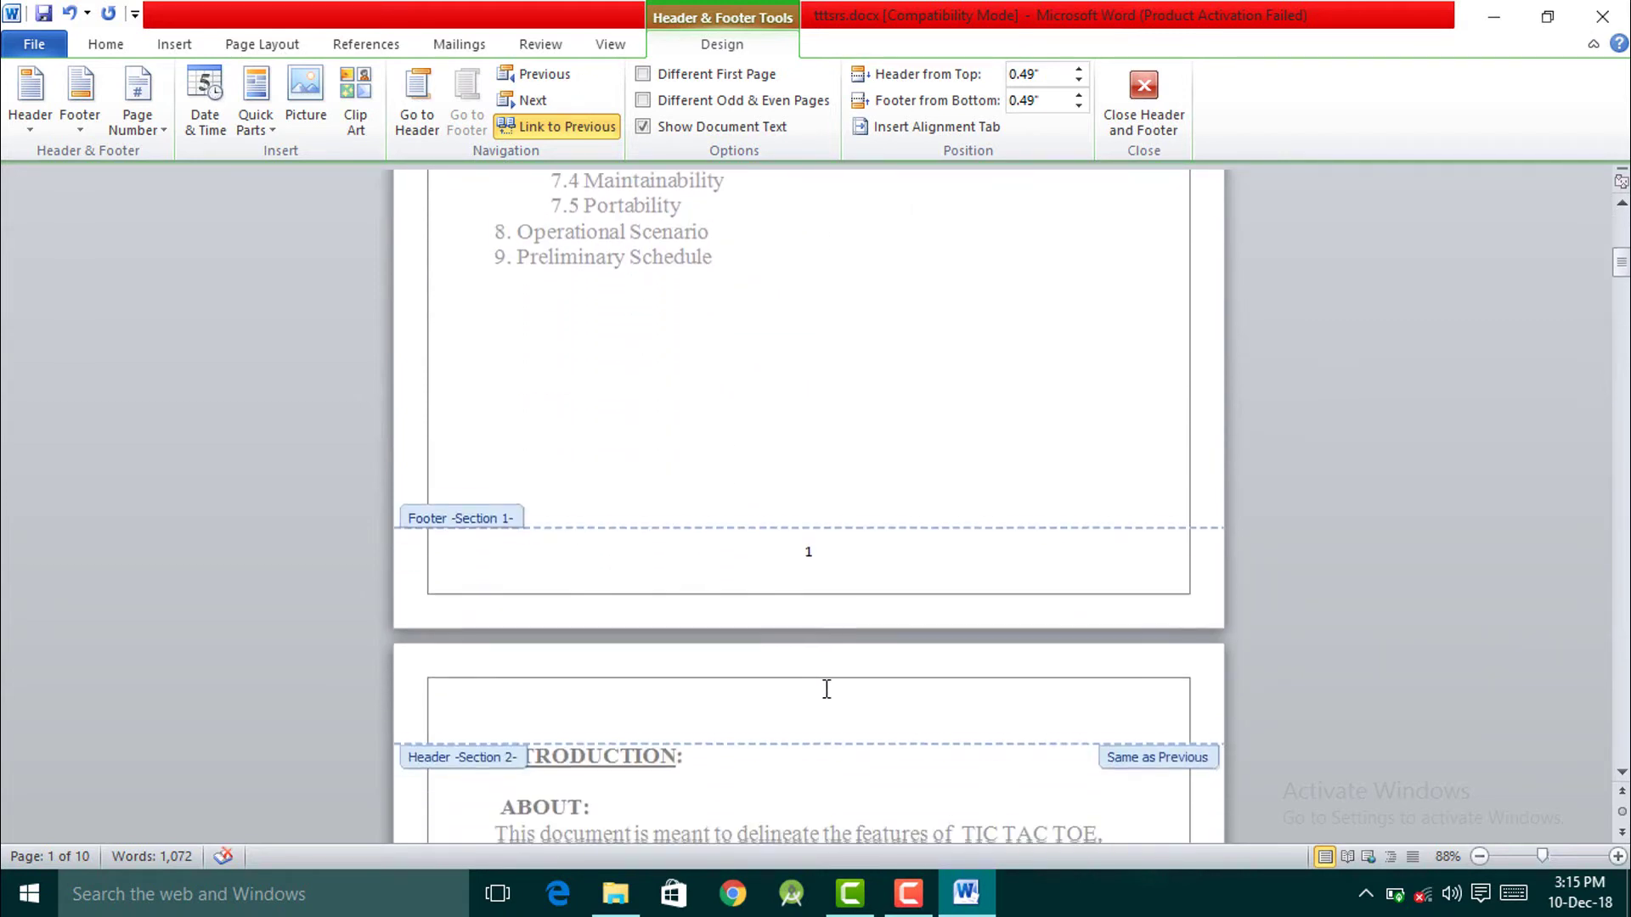
{"action": "scroll", "coordinate": [826, 687], "scroll_direction": "down", "scroll_amount": 1}
{"action": "scroll", "coordinate": [827, 686], "scroll_direction": "down", "scroll_amount": 1}
{"action": "scroll", "coordinate": [826, 685], "scroll_direction": "down", "scroll_amount": 4}
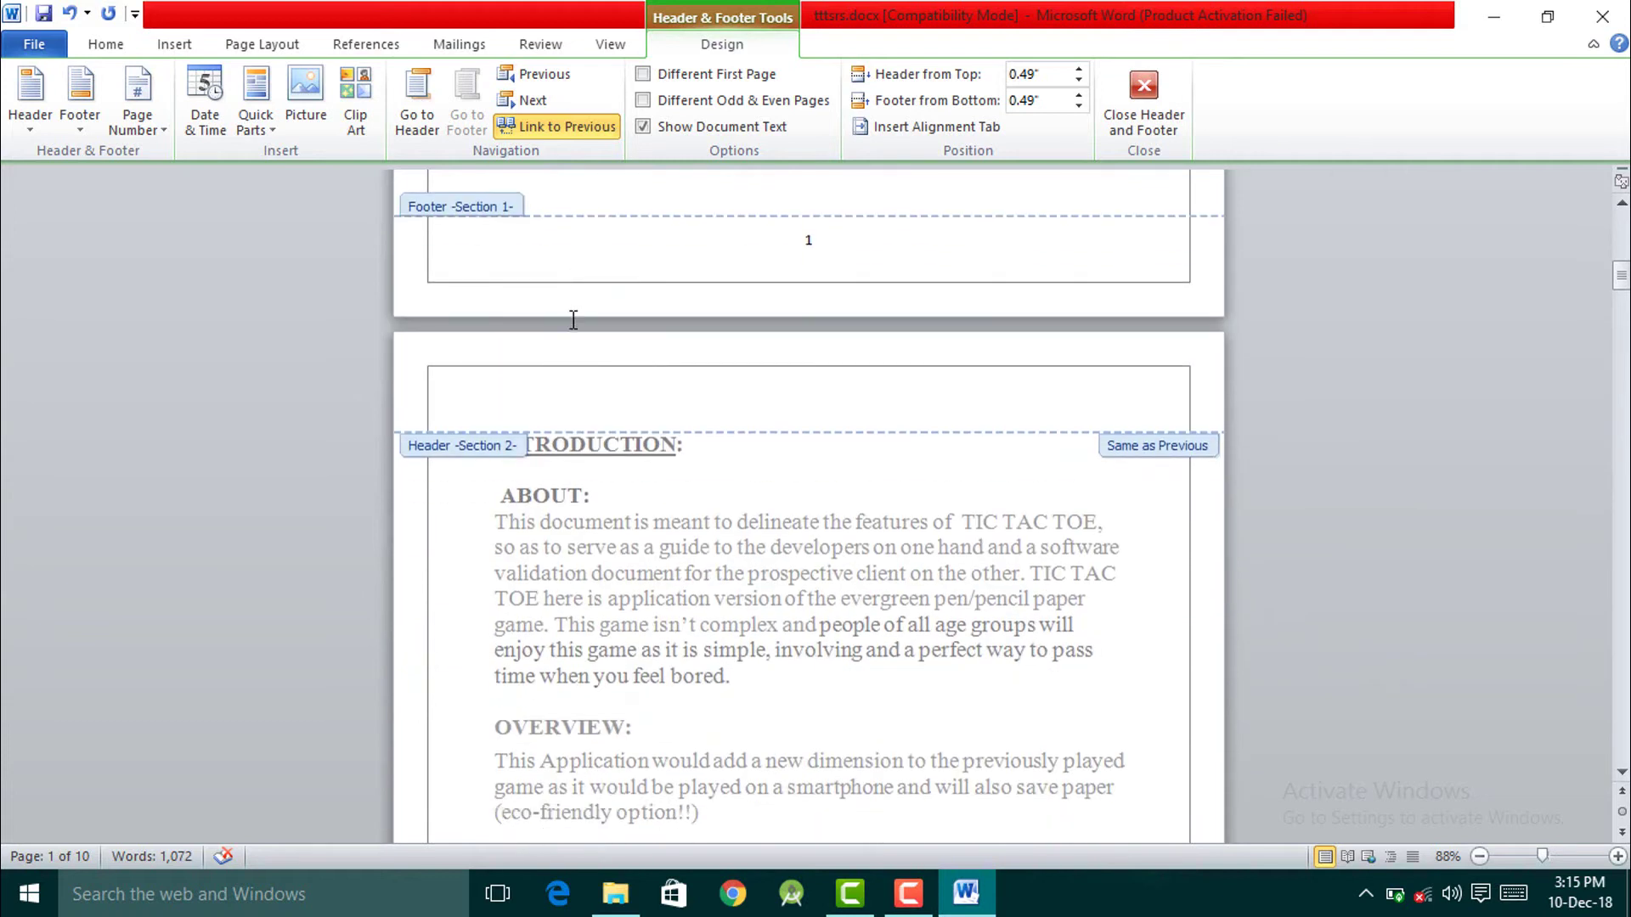
{"action": "scroll", "coordinate": [660, 543], "scroll_direction": "down", "scroll_amount": 2}
{"action": "scroll", "coordinate": [659, 543], "scroll_direction": "down", "scroll_amount": 7}
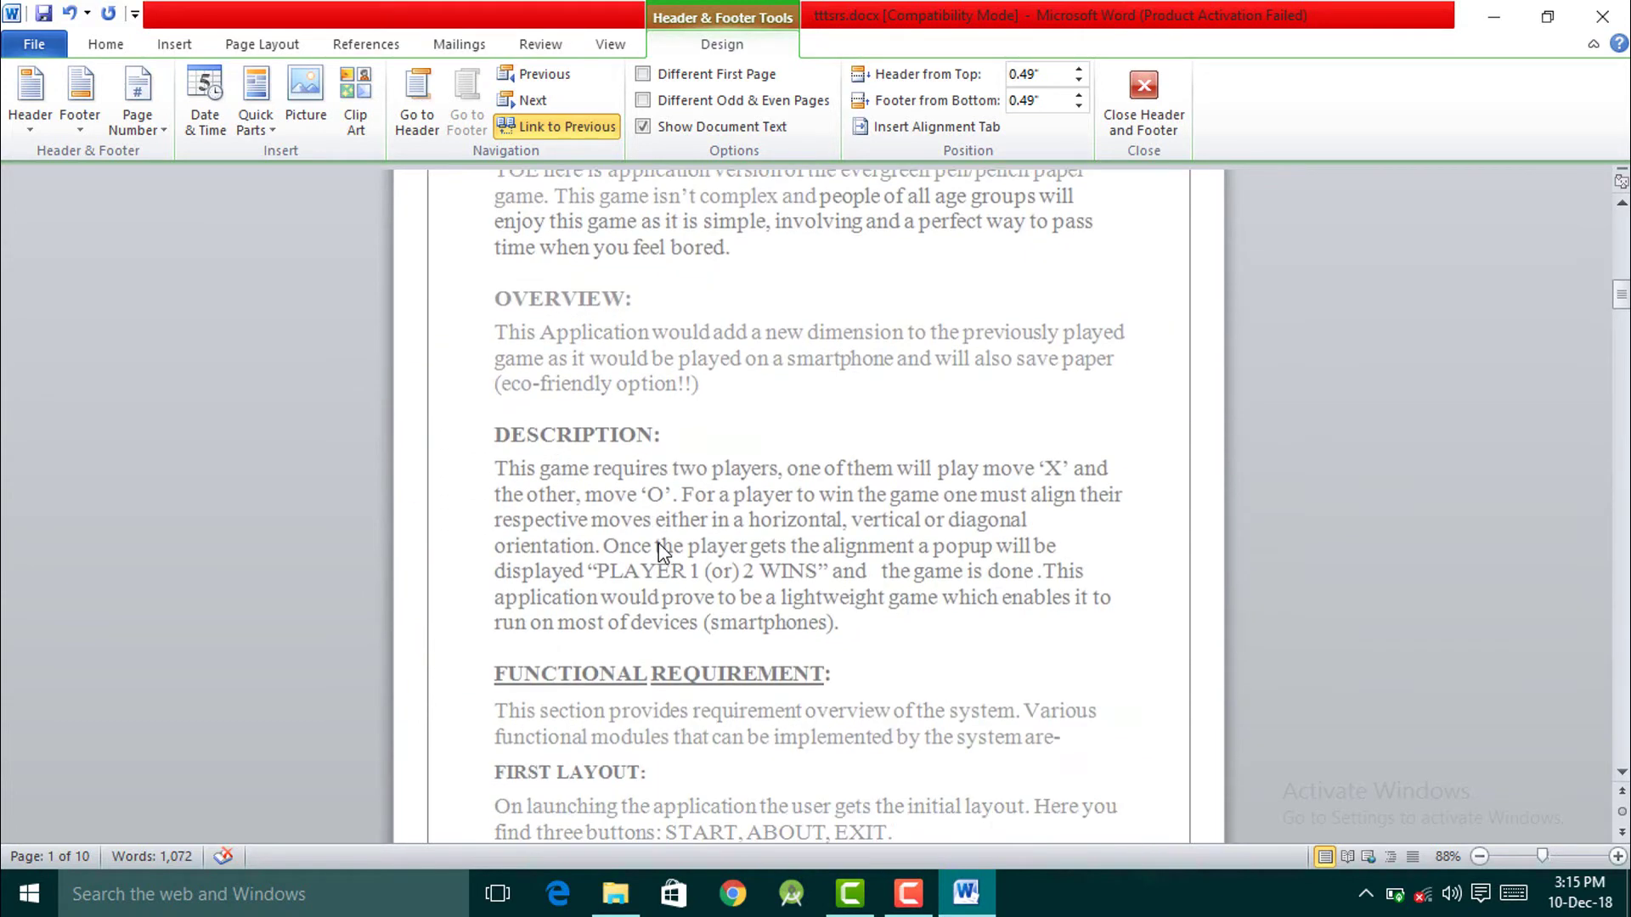
{"action": "scroll", "coordinate": [659, 548], "scroll_direction": "down", "scroll_amount": 4}
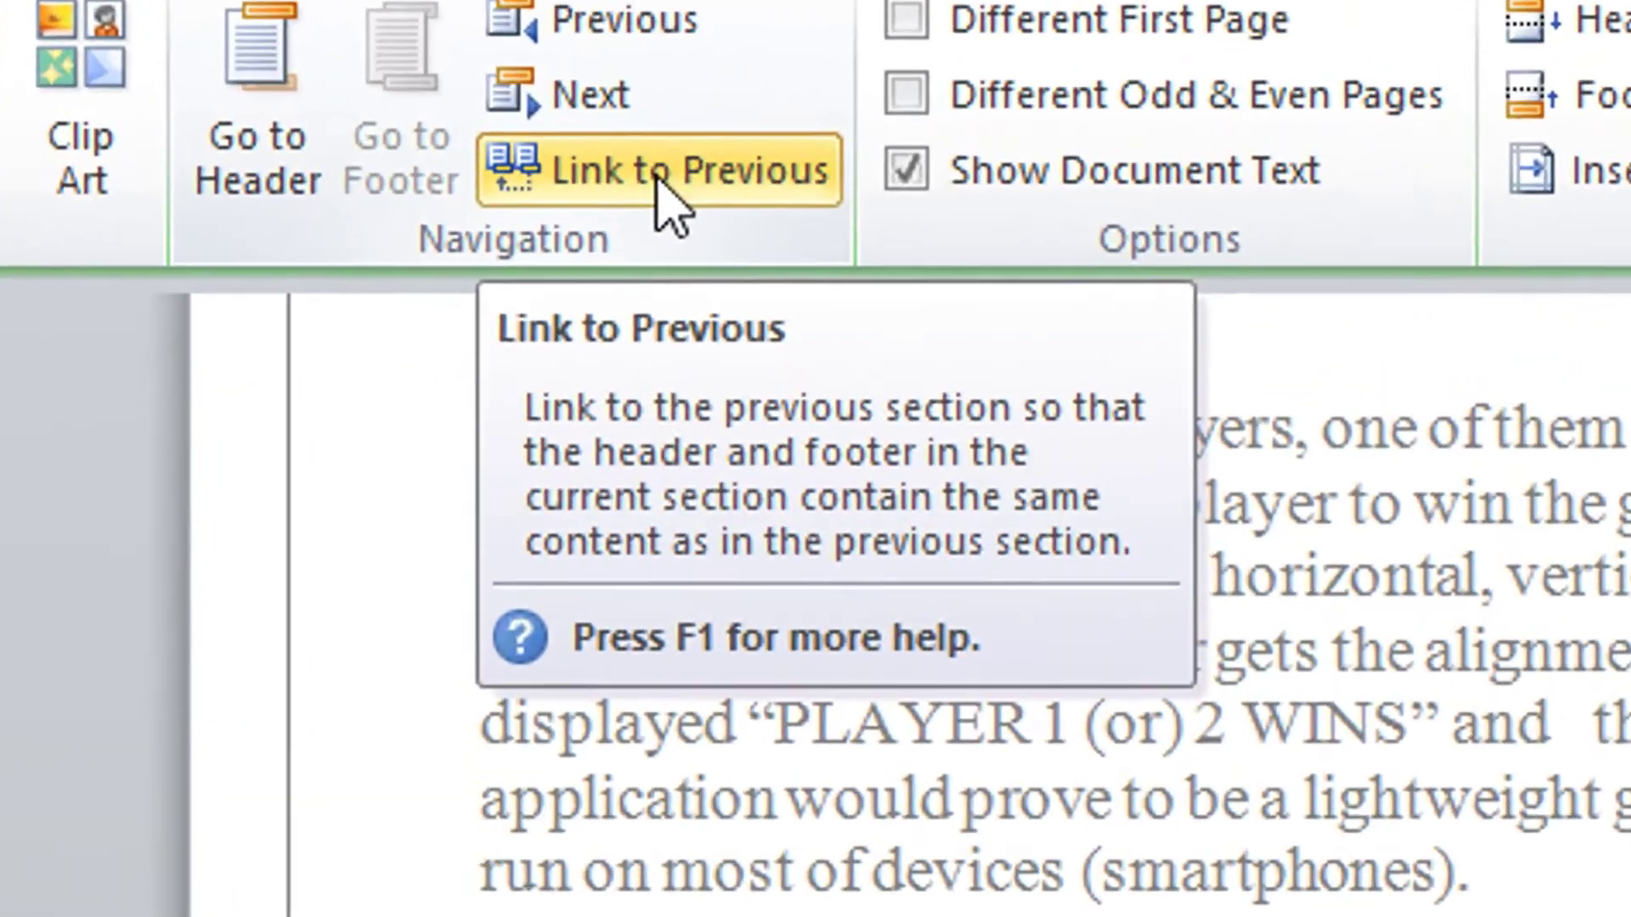
Step: Unlink section 2's footer from the cover's and scroll up to the cover page
{"action": "left_click", "coordinate": [658, 180]}
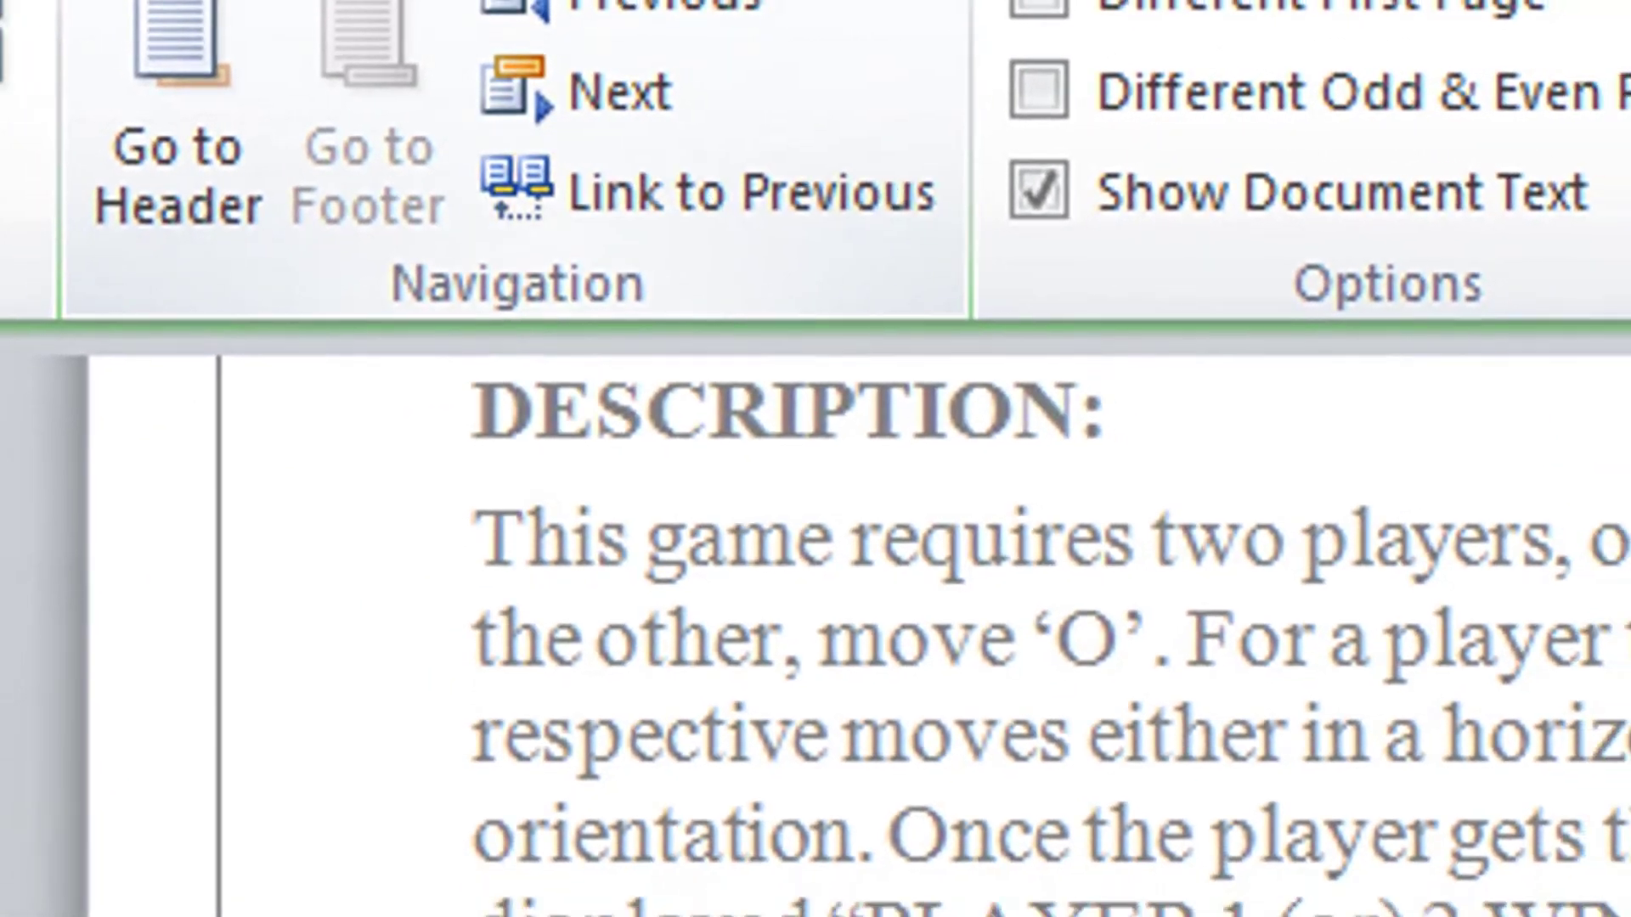
{"action": "scroll", "coordinate": [610, 496], "scroll_direction": "up", "scroll_amount": 3}
{"action": "scroll", "coordinate": [610, 496], "scroll_direction": "up", "scroll_amount": 5}
{"action": "scroll", "coordinate": [594, 365], "scroll_direction": "up", "scroll_amount": 7}
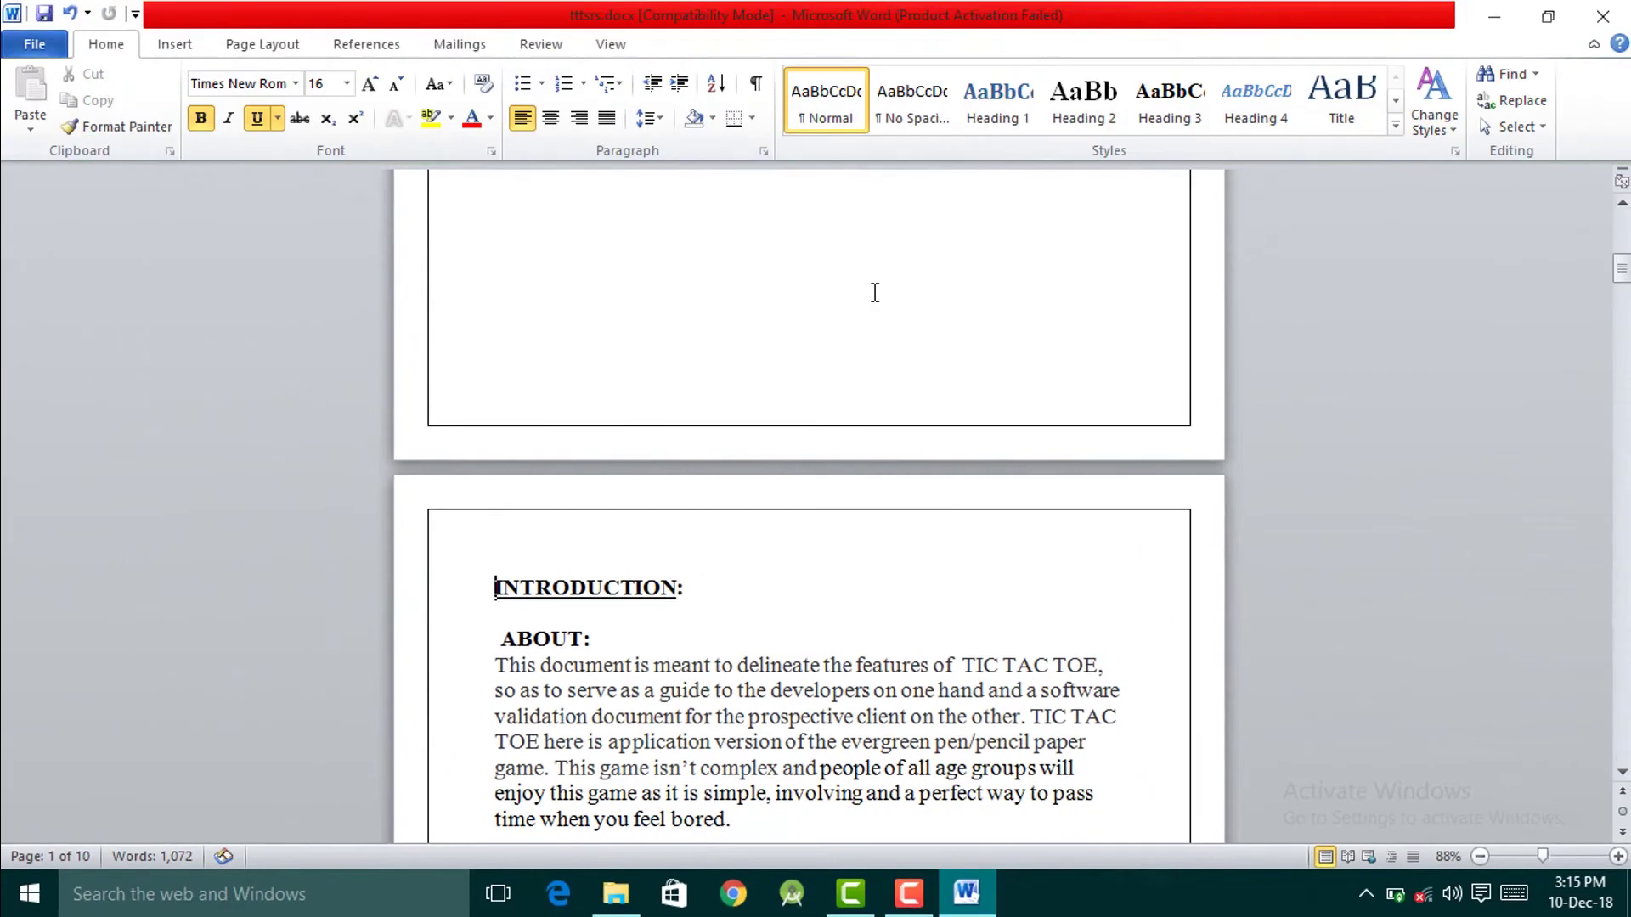
{"action": "scroll", "coordinate": [874, 292], "scroll_direction": "up", "scroll_amount": 2}
{"action": "scroll", "coordinate": [875, 292], "scroll_direction": "up", "scroll_amount": 2}
{"action": "scroll", "coordinate": [879, 280], "scroll_direction": "down", "scroll_amount": 5}
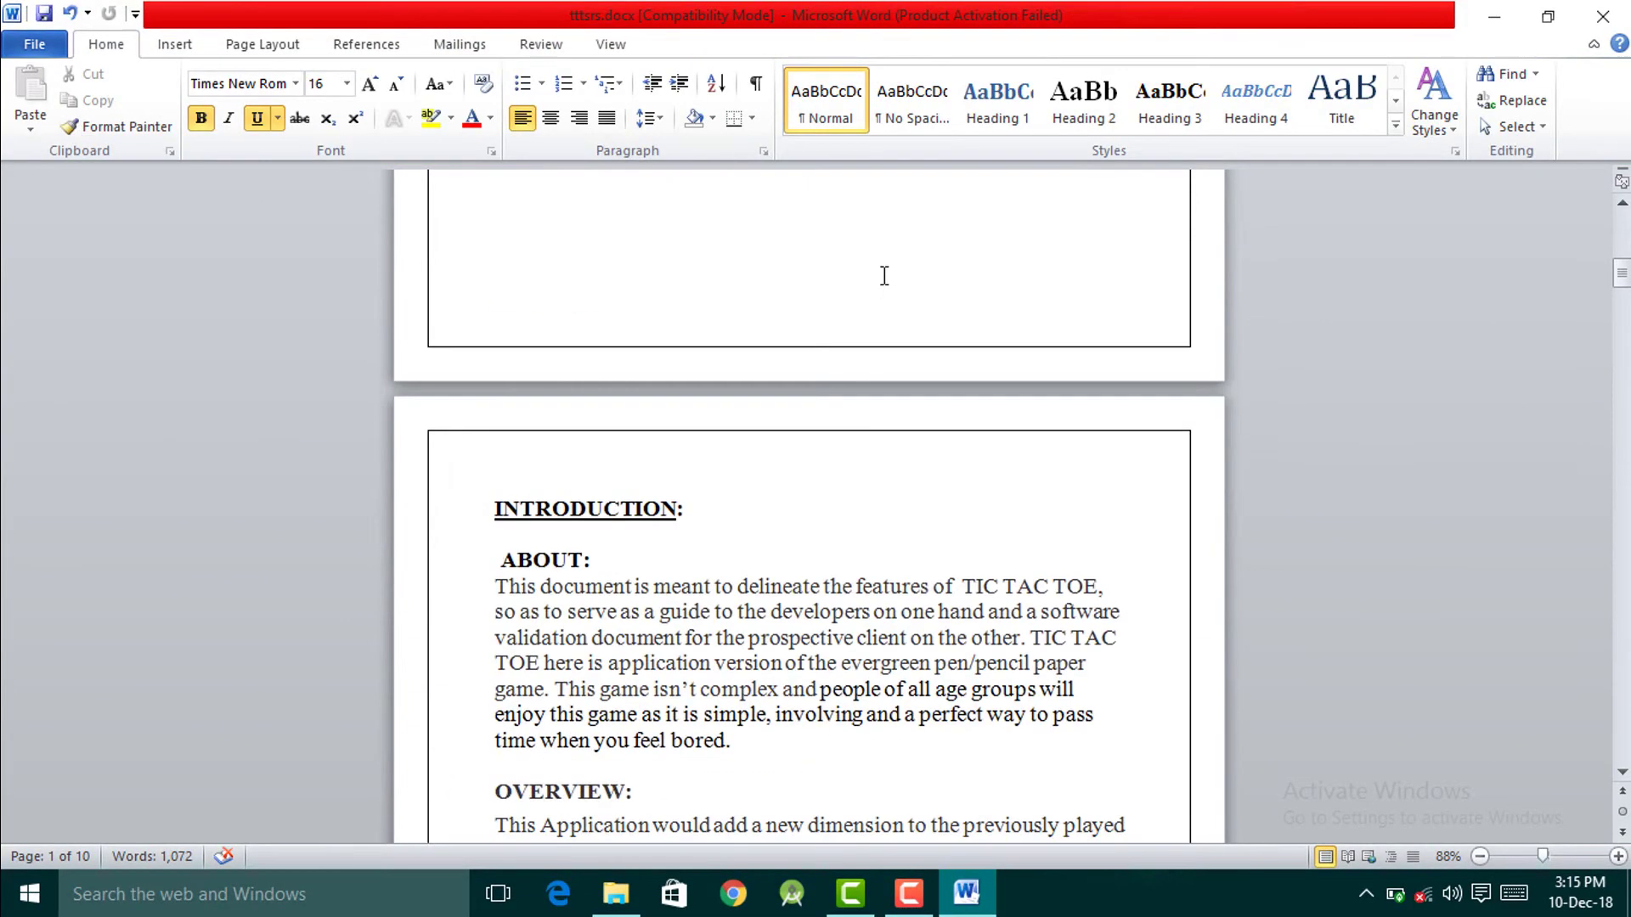
{"action": "scroll", "coordinate": [884, 275], "scroll_direction": "down", "scroll_amount": 6}
{"action": "scroll", "coordinate": [883, 275], "scroll_direction": "down", "scroll_amount": 5}
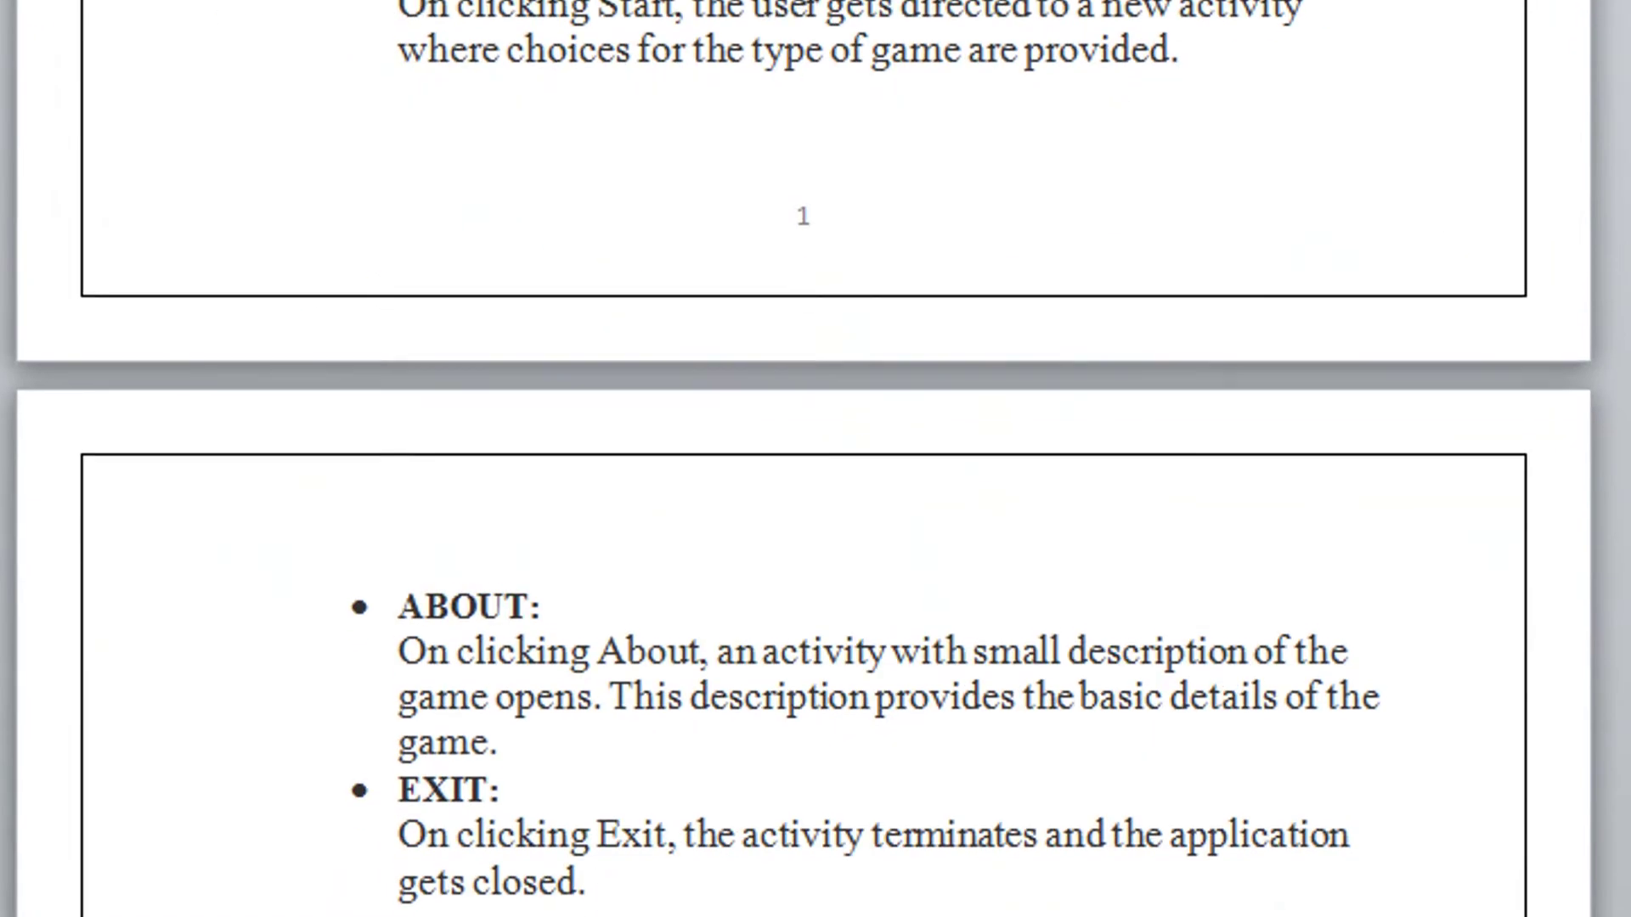
{"action": "scroll", "coordinate": [816, 459], "scroll_direction": "down", "scroll_amount": 2}
{"action": "scroll", "coordinate": [815, 459], "scroll_direction": "down", "scroll_amount": 3}
{"action": "scroll", "coordinate": [815, 459], "scroll_direction": "down", "scroll_amount": 3}
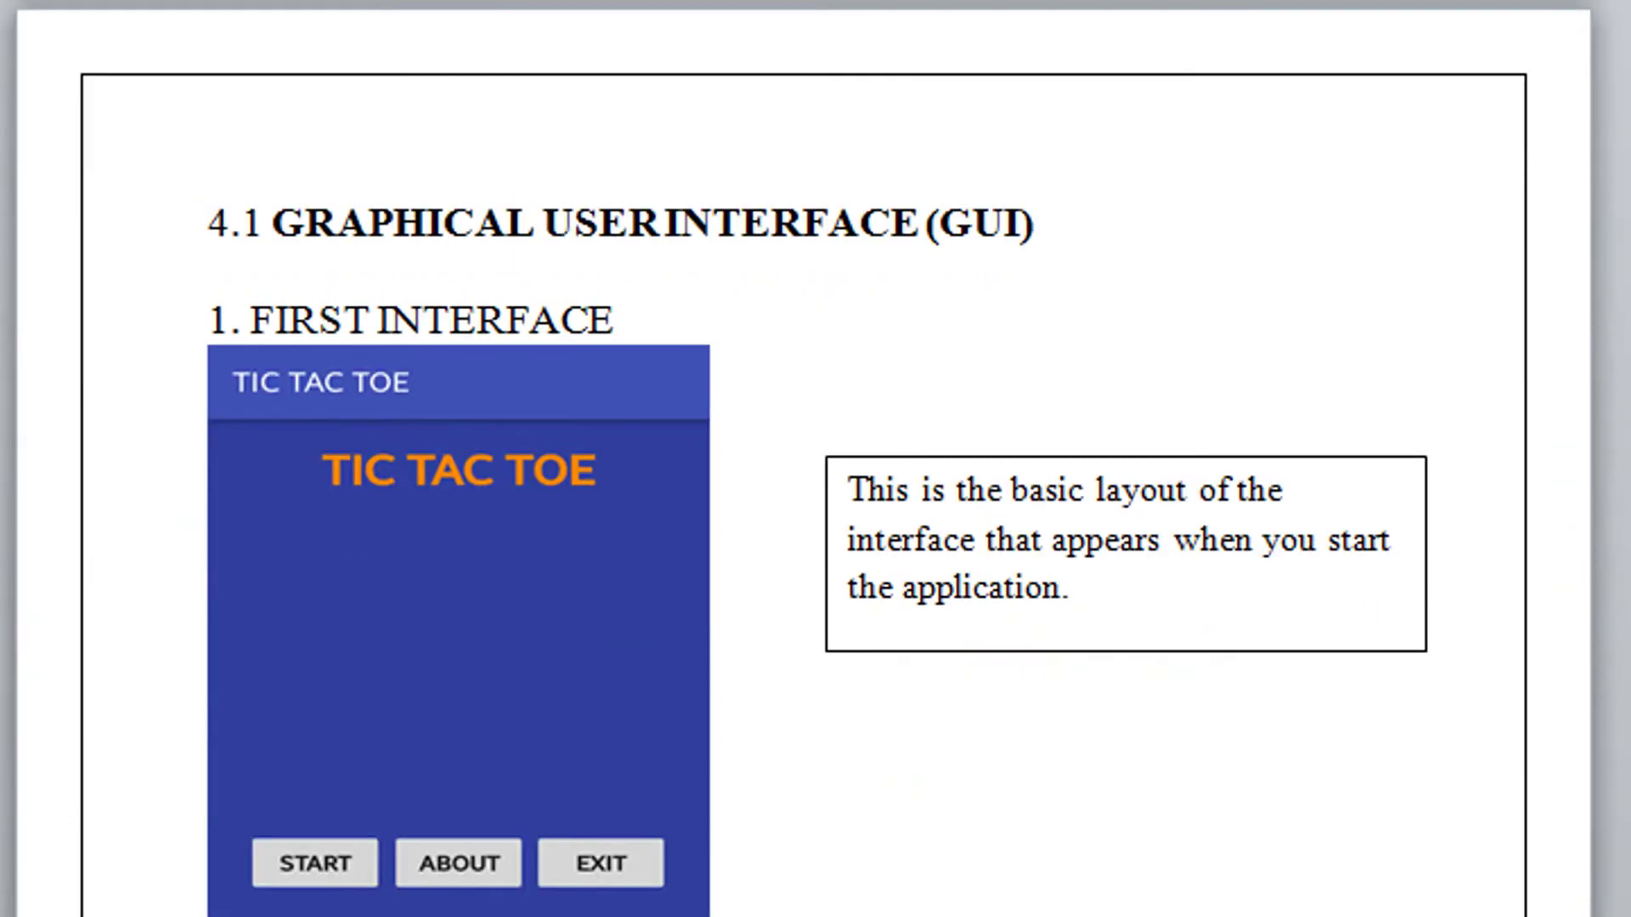
{"action": "scroll", "coordinate": [816, 459], "scroll_direction": "down", "scroll_amount": 5}
{"action": "scroll", "coordinate": [815, 459], "scroll_direction": "down", "scroll_amount": 5}
{"action": "scroll", "coordinate": [815, 459], "scroll_direction": "down", "scroll_amount": 5}
{"action": "scroll", "coordinate": [816, 459], "scroll_direction": "down", "scroll_amount": 3}
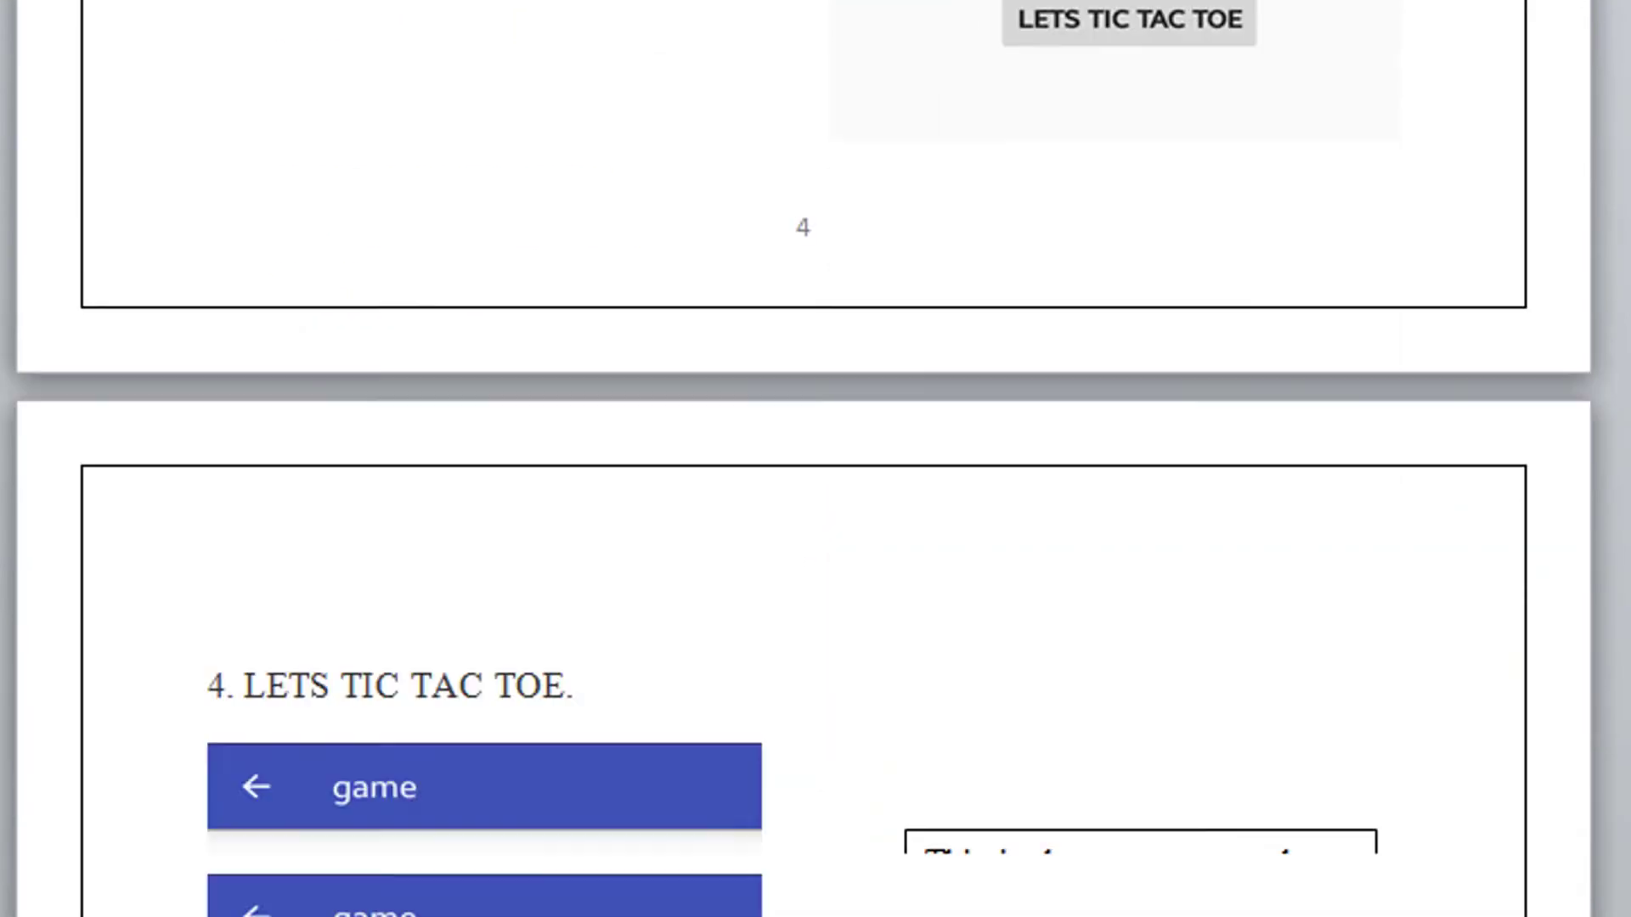
{"action": "scroll", "coordinate": [815, 458], "scroll_direction": "down", "scroll_amount": 10}
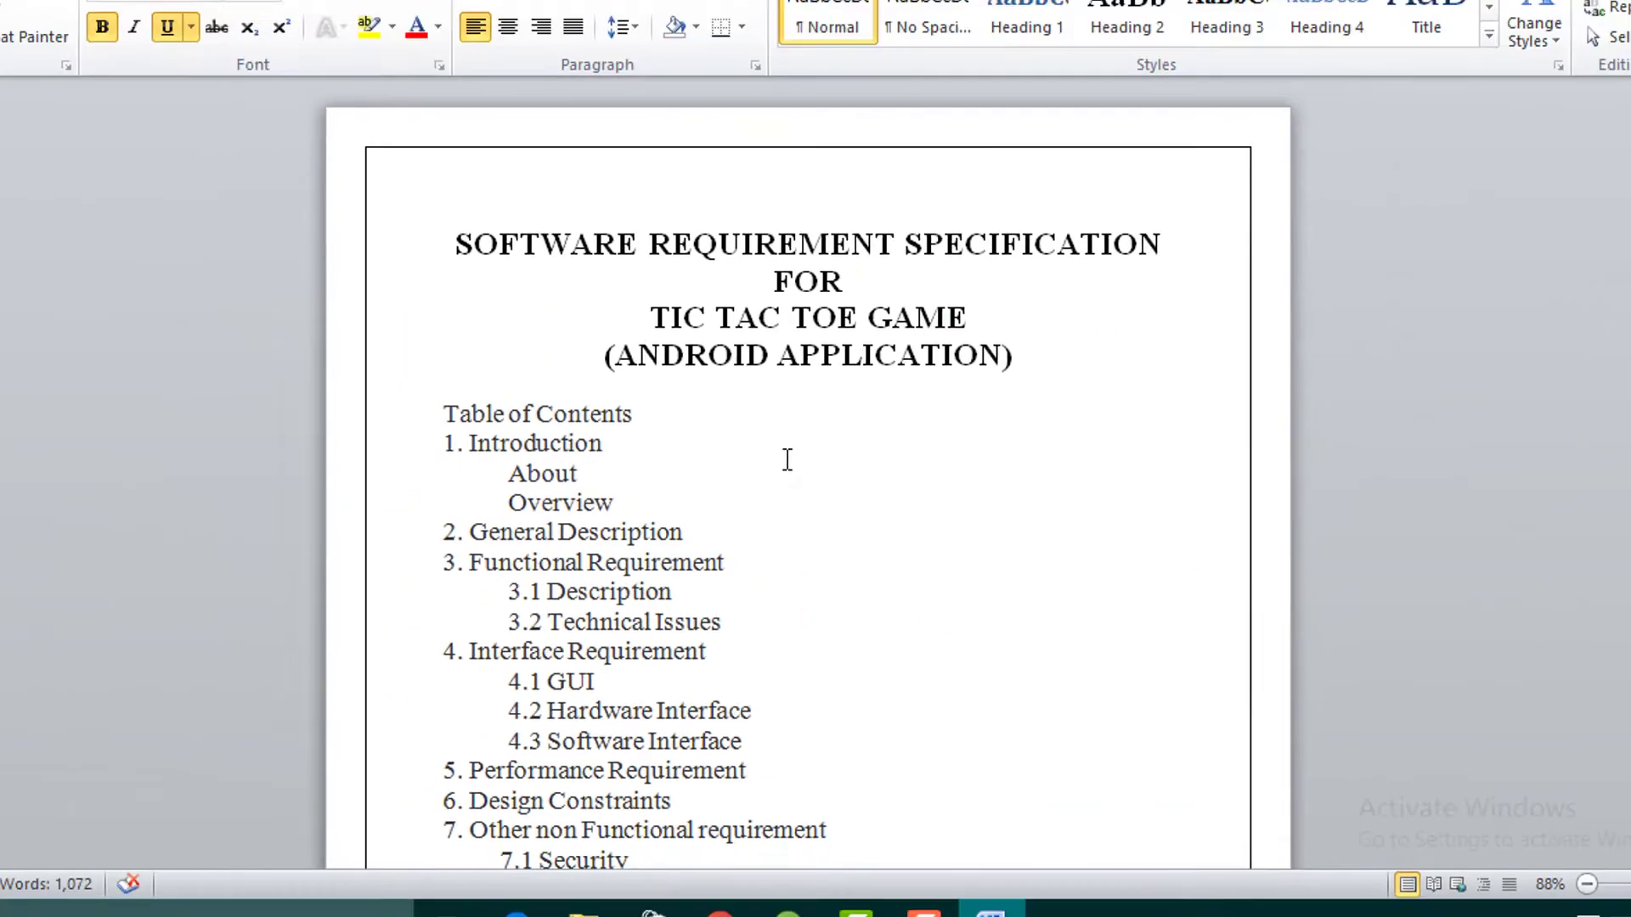
{"action": "scroll", "coordinate": [791, 491], "scroll_direction": "down", "scroll_amount": 2}
{"action": "scroll", "coordinate": [791, 491], "scroll_direction": "down", "scroll_amount": 2}
{"action": "scroll", "coordinate": [791, 491], "scroll_direction": "down", "scroll_amount": 2}
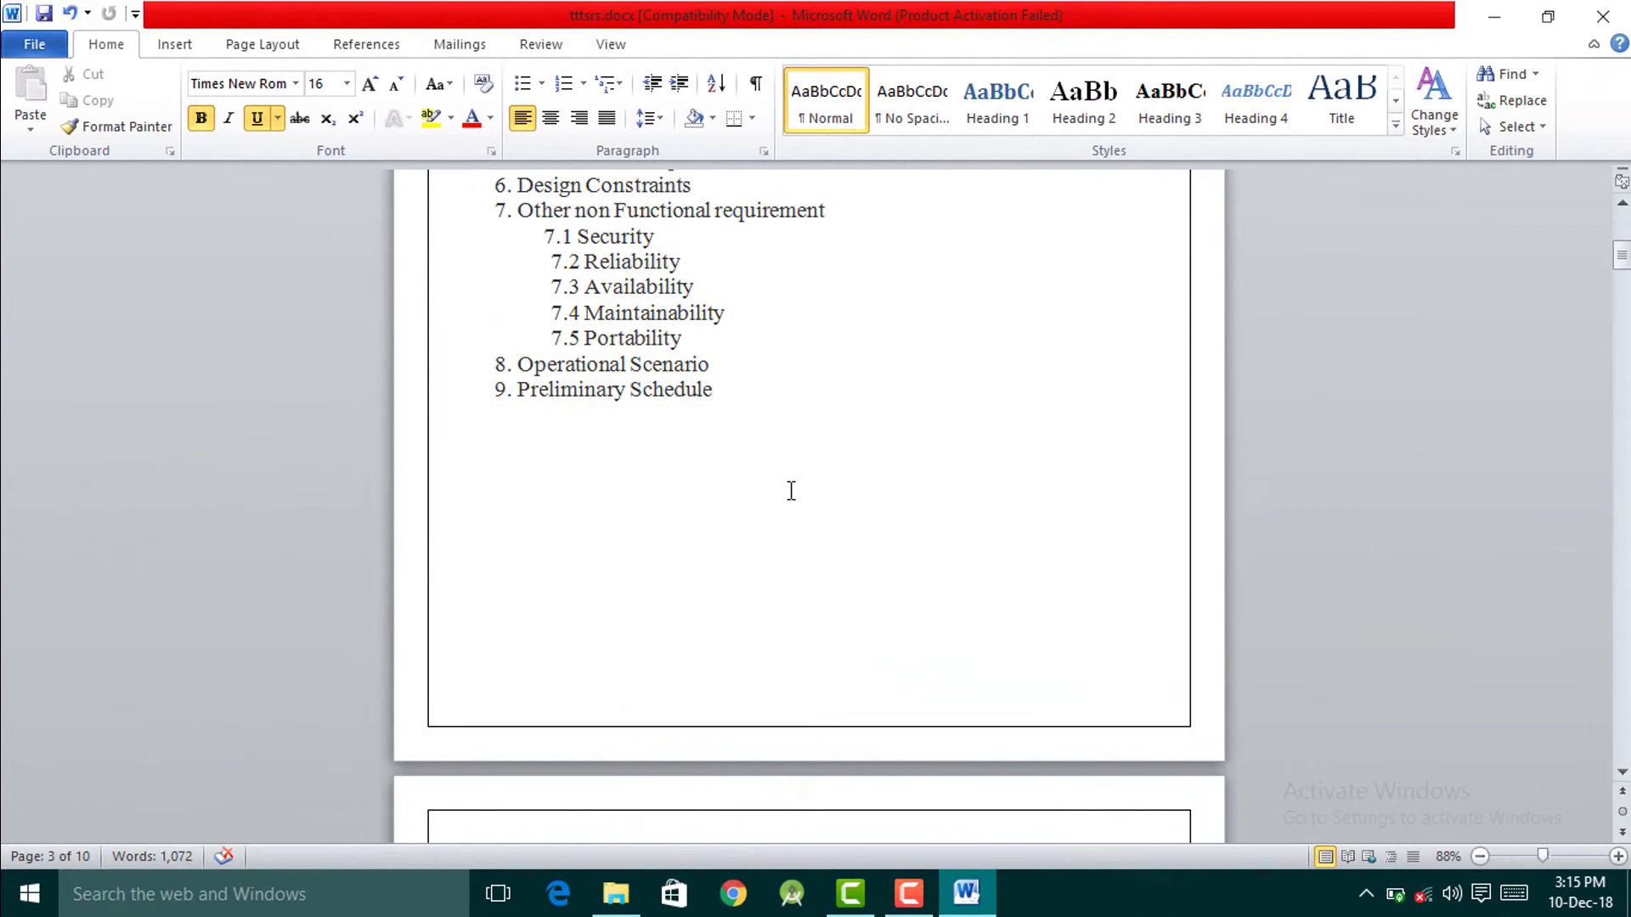
{"action": "scroll", "coordinate": [1274, 182], "scroll_direction": "down", "scroll_amount": 5}
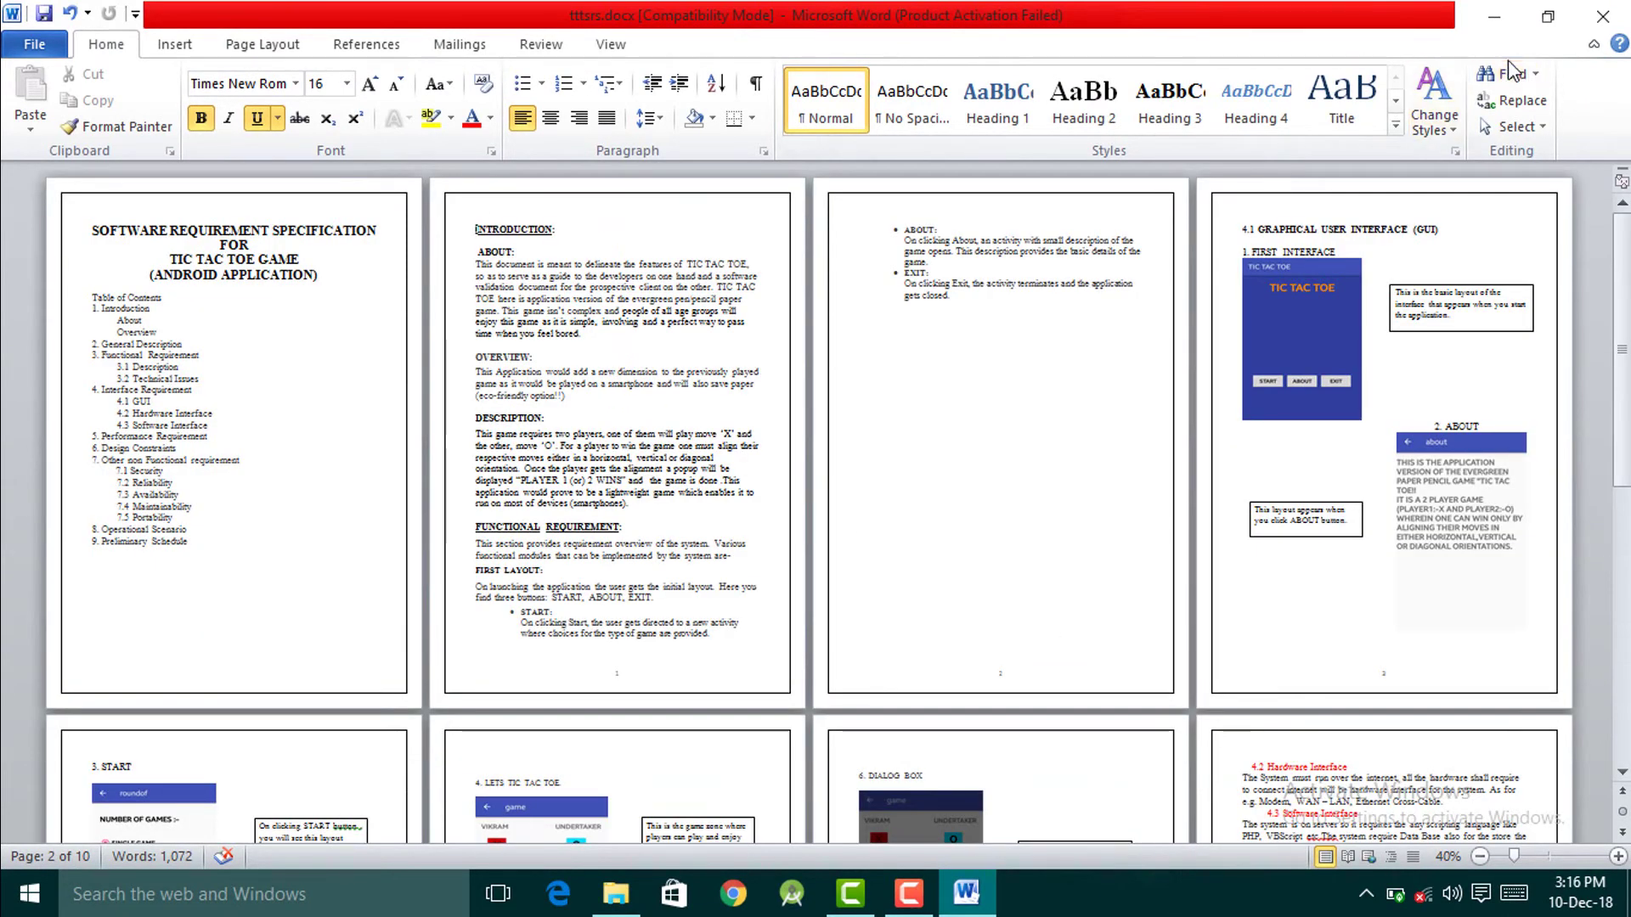
Step: Close Microsoft Word
{"action": "left_click", "coordinate": [1591, 11]}
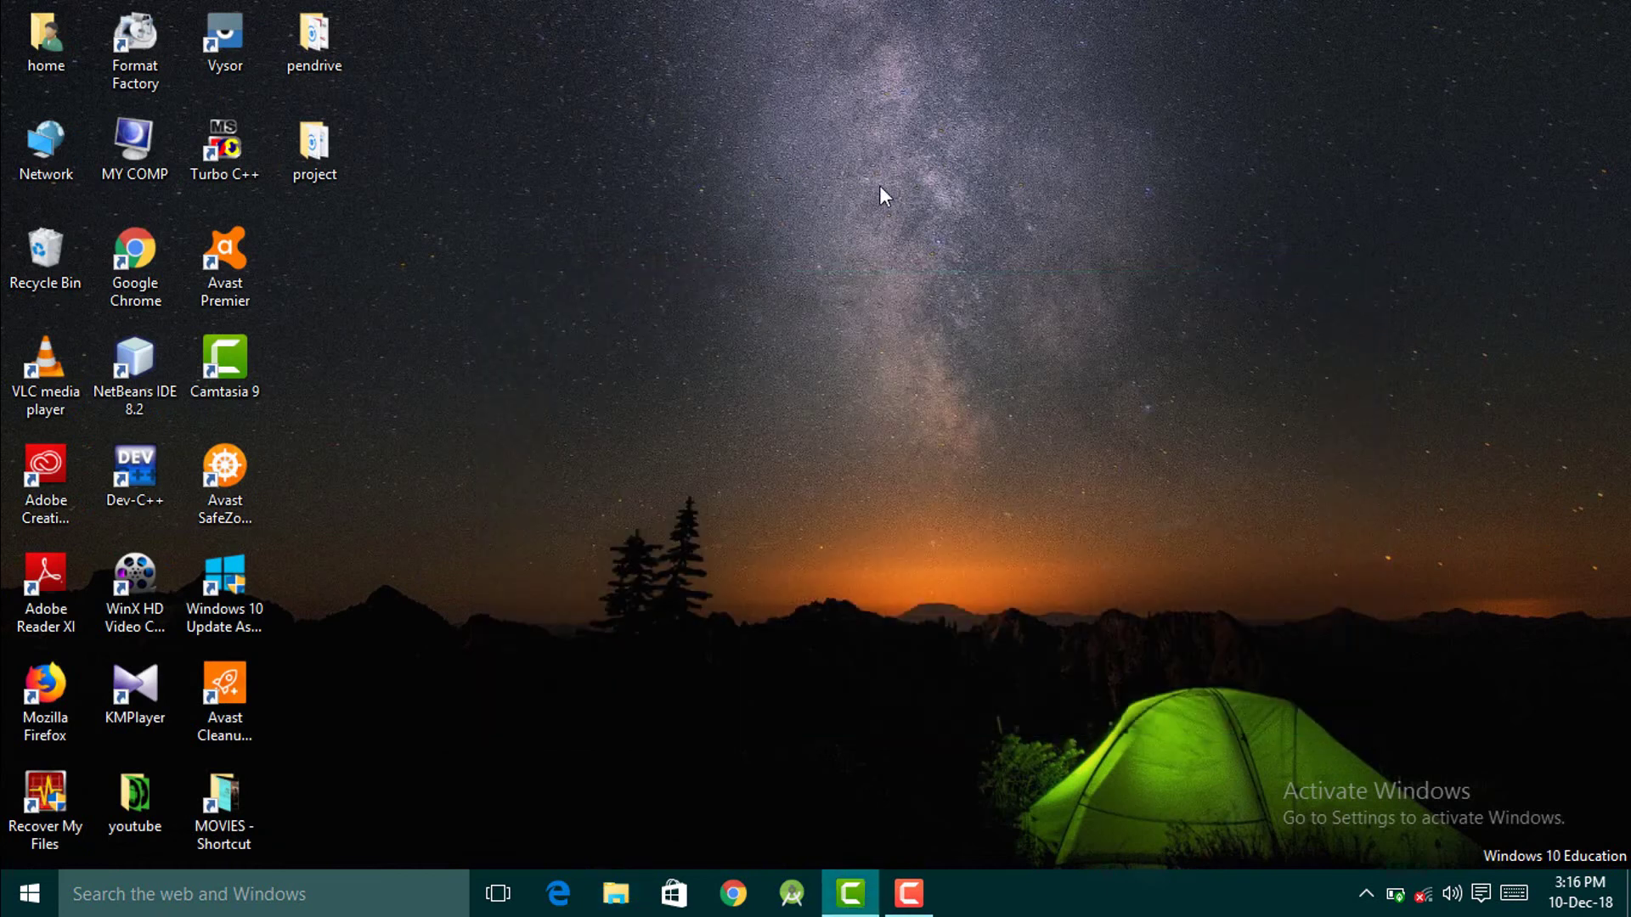